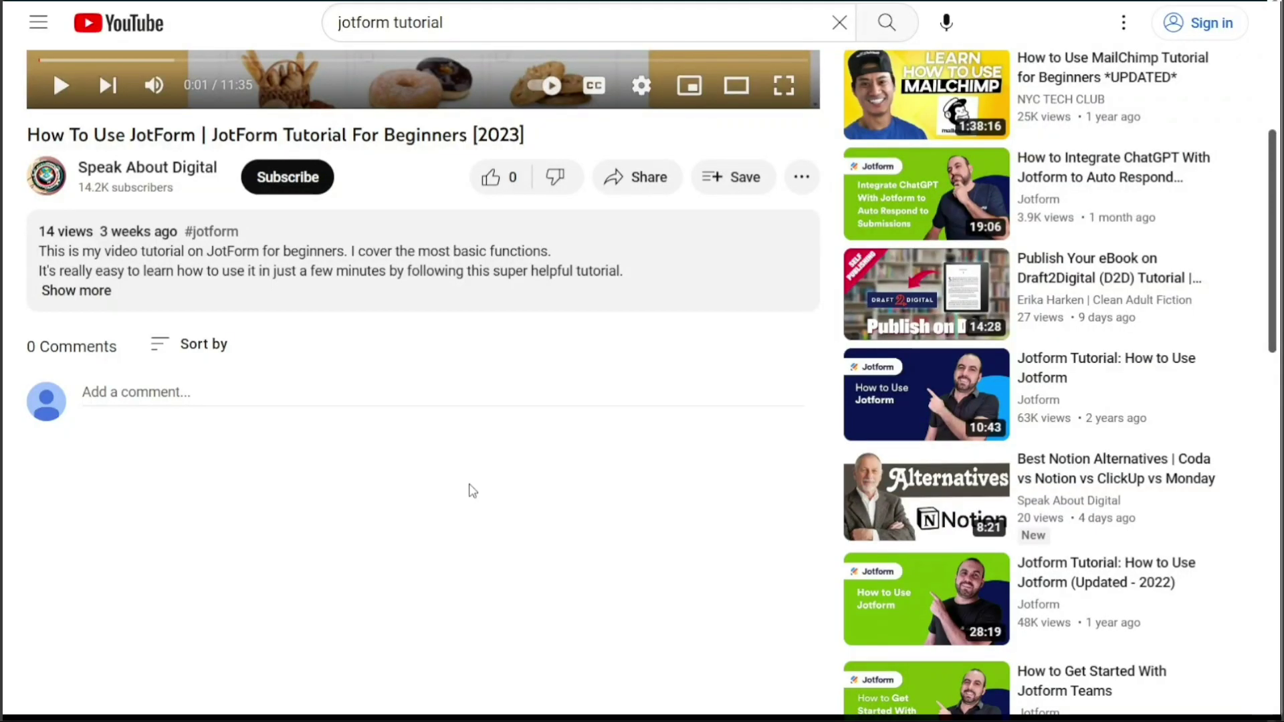
Step: Expand the JotForm tutorial's full description under the YouTube video
{"action": "left_click", "coordinate": [88, 291]}
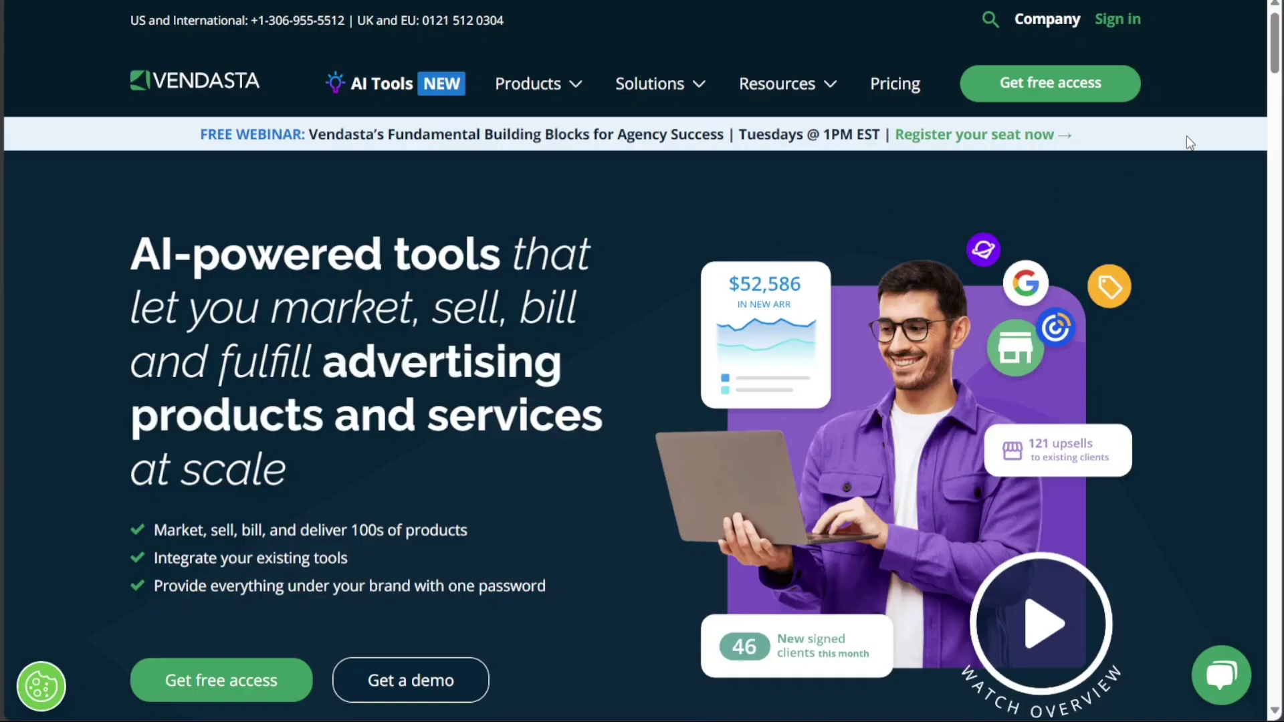
Step: Reach Vendasta's 14-day free trial signup form and review its fields and employee-count choices
{"action": "left_click", "coordinate": [1048, 89]}
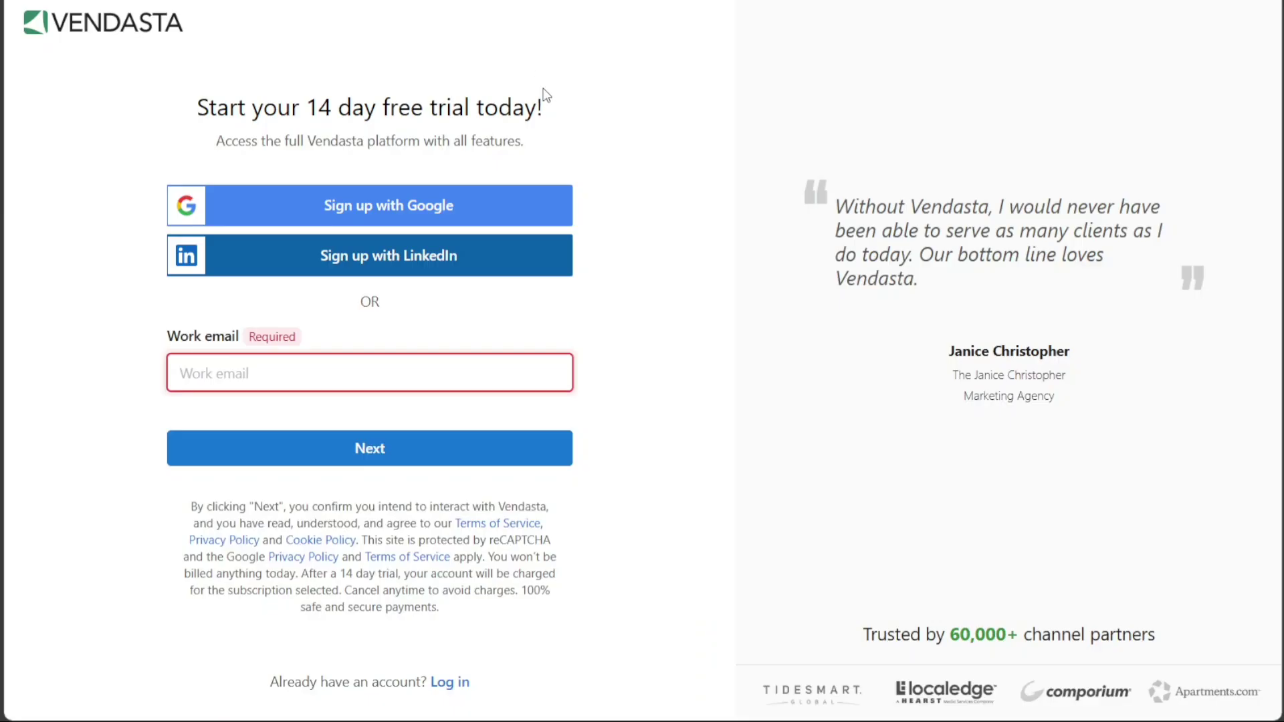
{"action": "left_click_drag", "start_coordinate": [548, 107], "coordinate": [192, 103]}
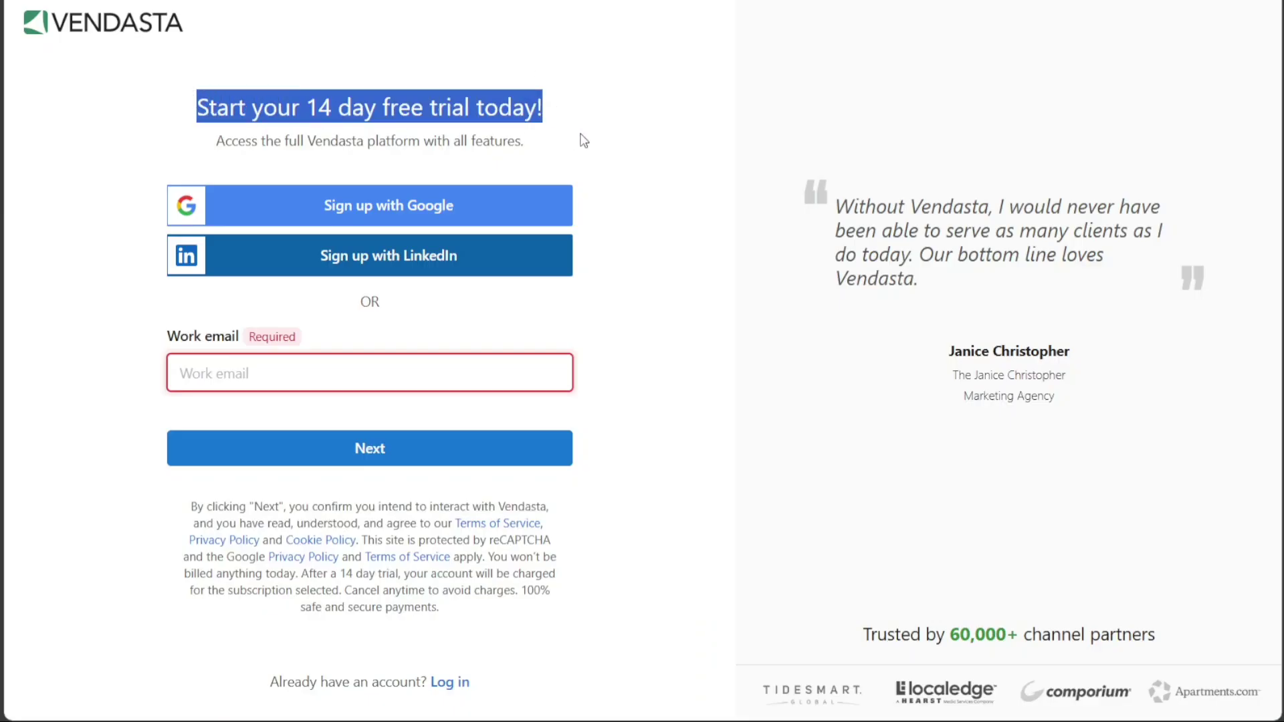
{"action": "left_click", "coordinate": [602, 131]}
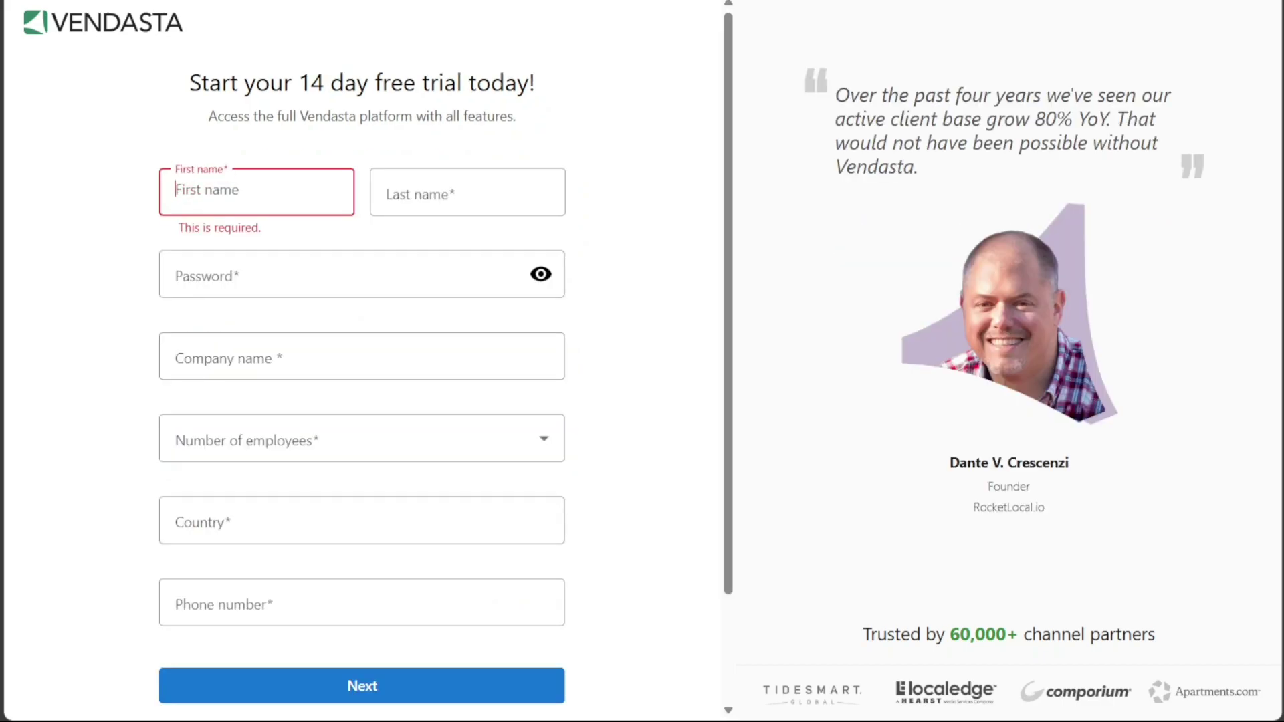
{"action": "left_click", "coordinate": [624, 141]}
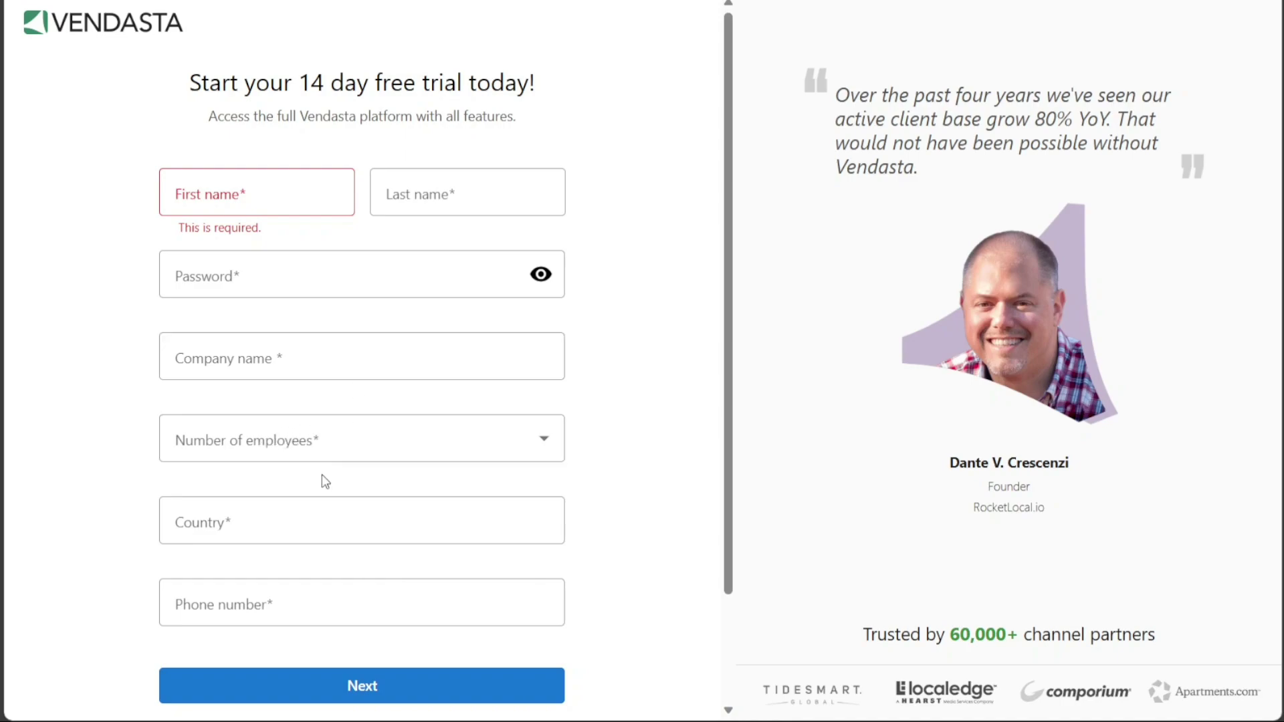
{"action": "left_click", "coordinate": [367, 441]}
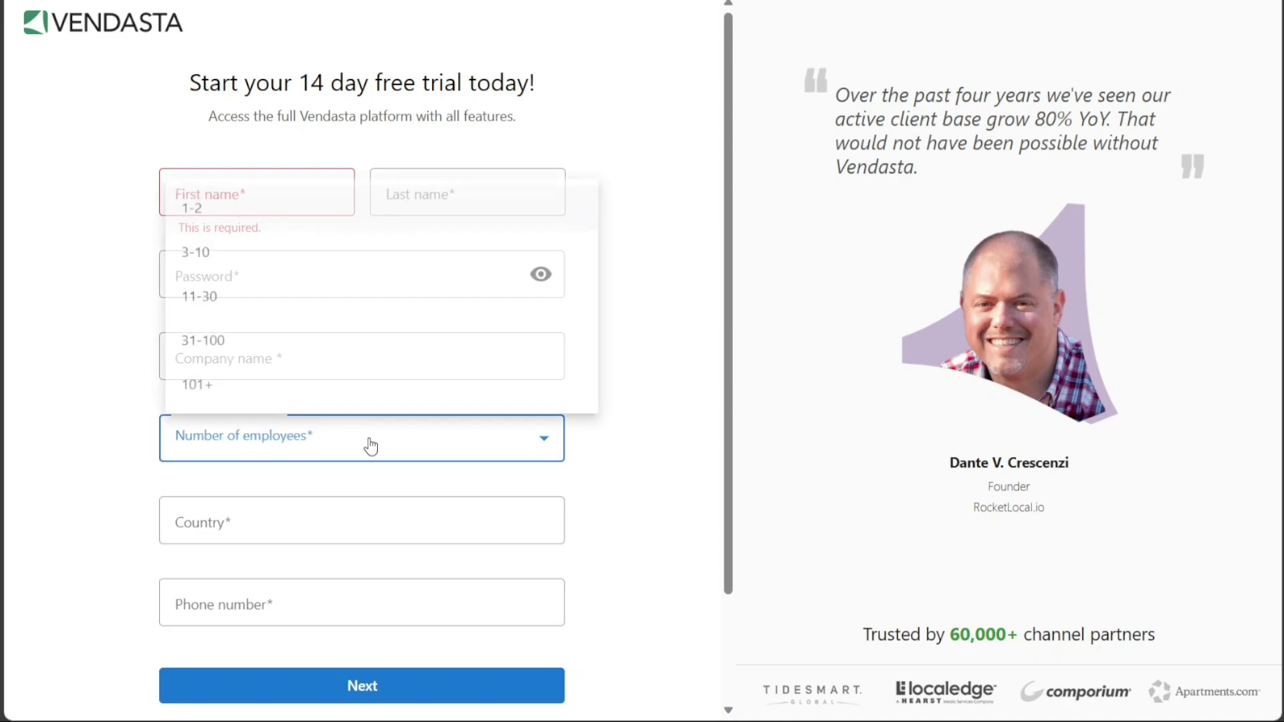
{"action": "left_click", "coordinate": [650, 465]}
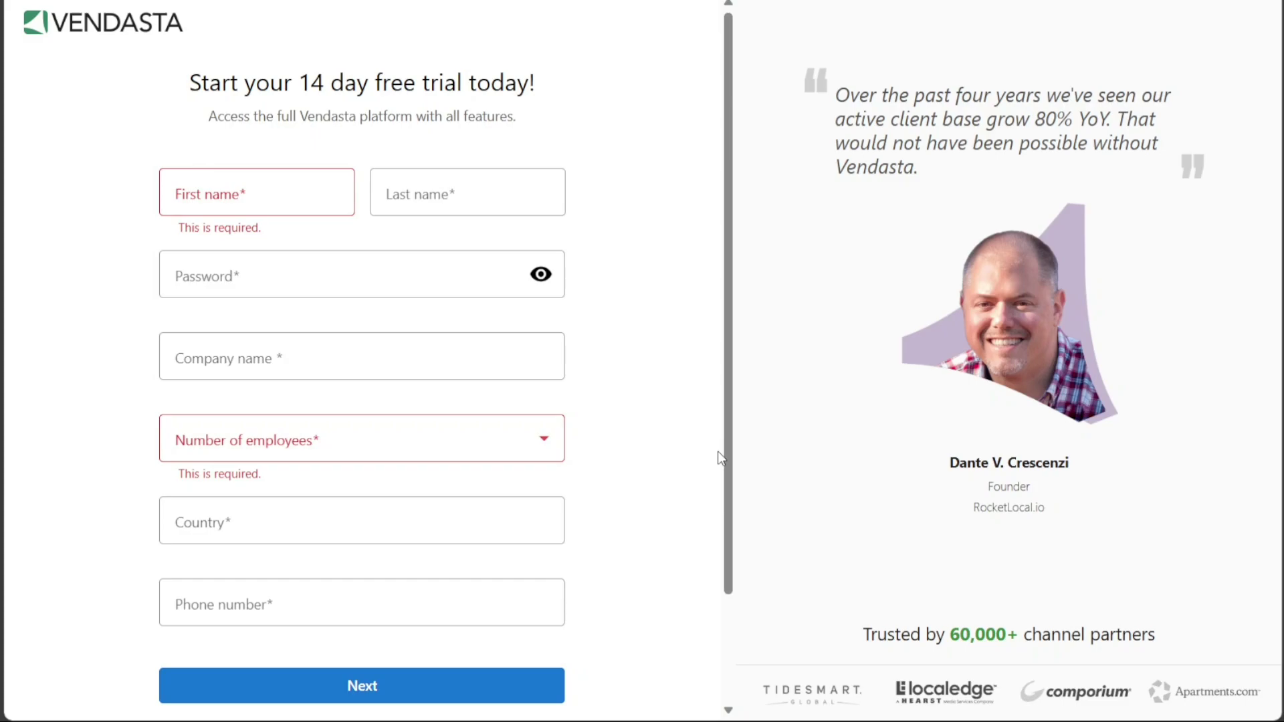
{"action": "scroll", "coordinate": [725, 453], "scroll_direction": "down", "scroll_amount": 1}
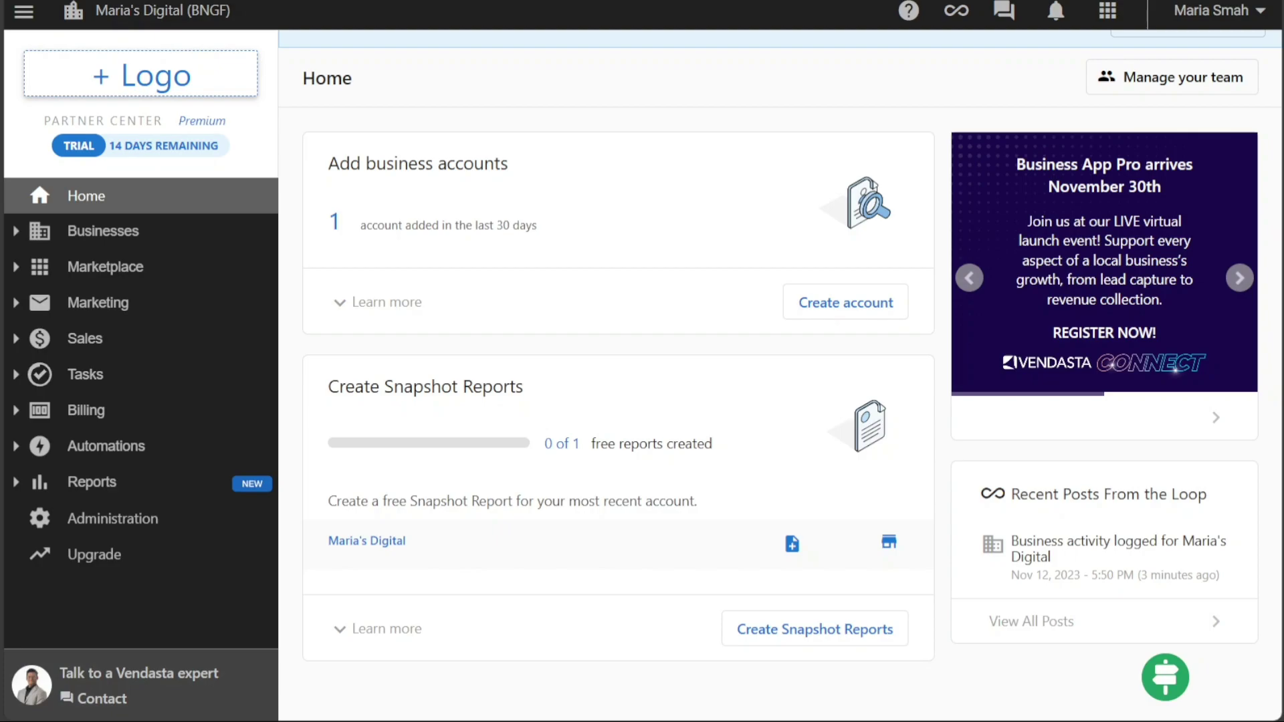
{"action": "double_click", "coordinate": [350, 87]}
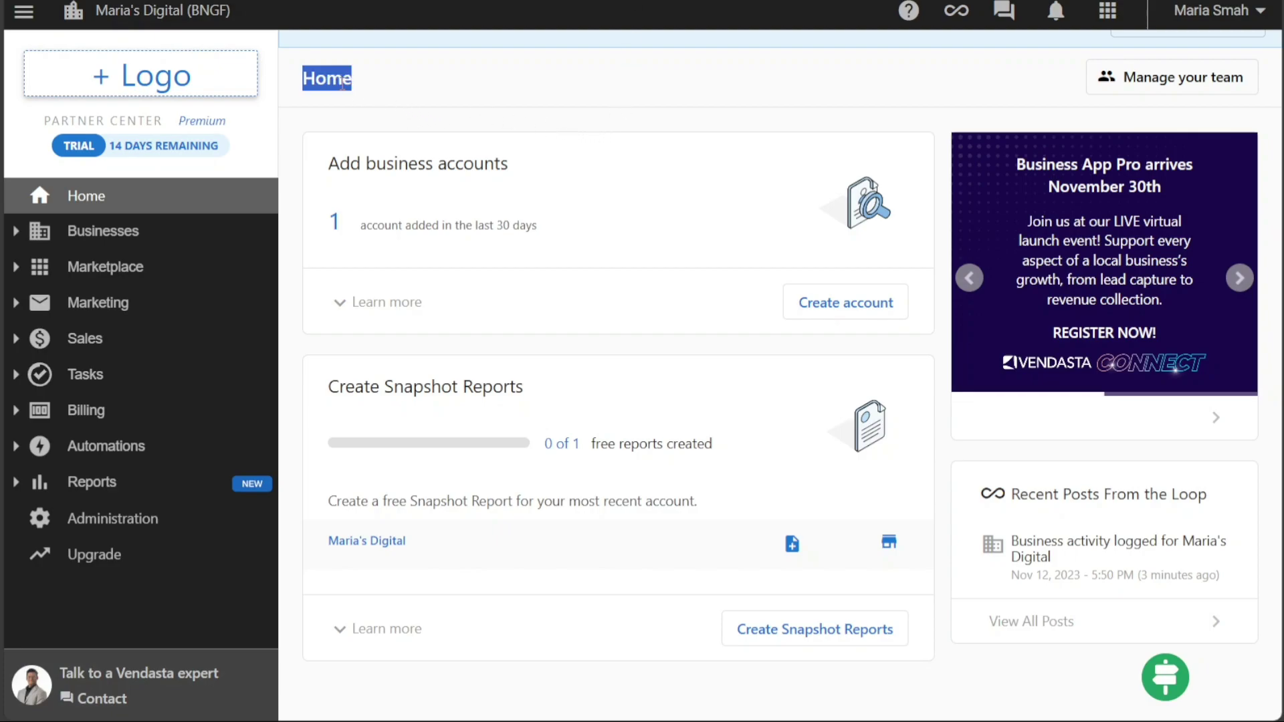
{"action": "left_click", "coordinate": [390, 100]}
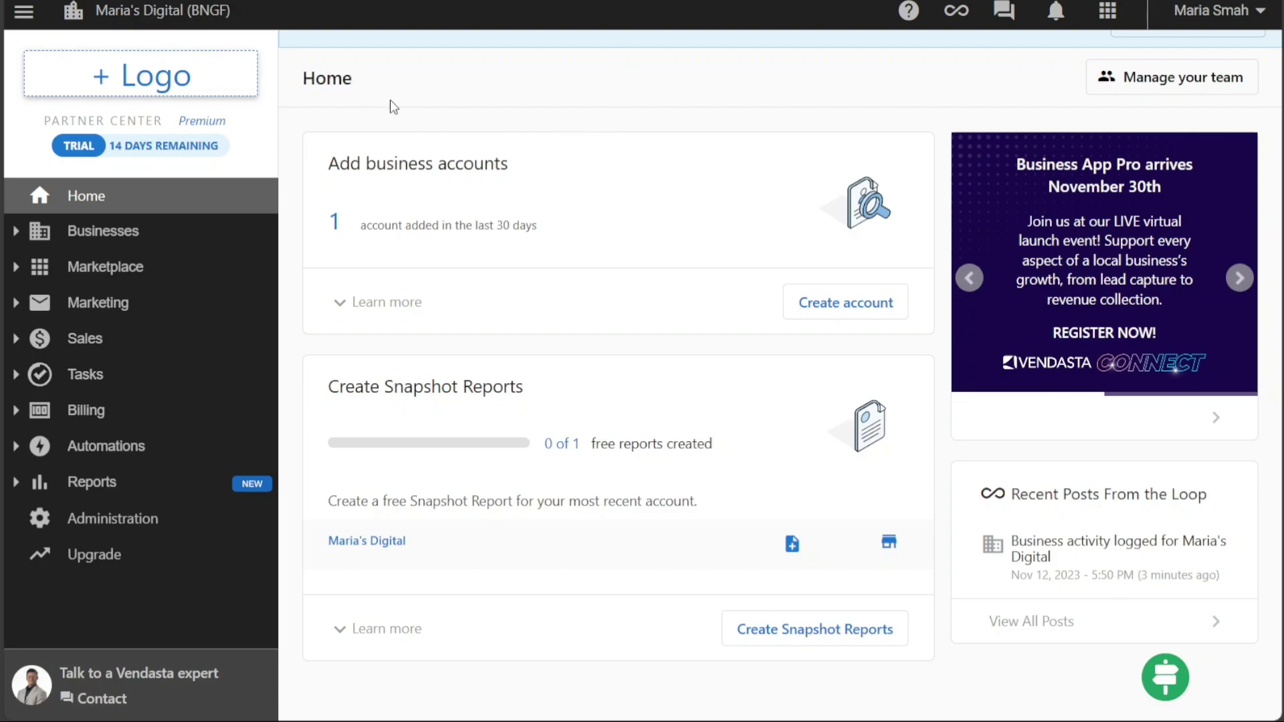
{"action": "left_click", "coordinate": [24, 13]}
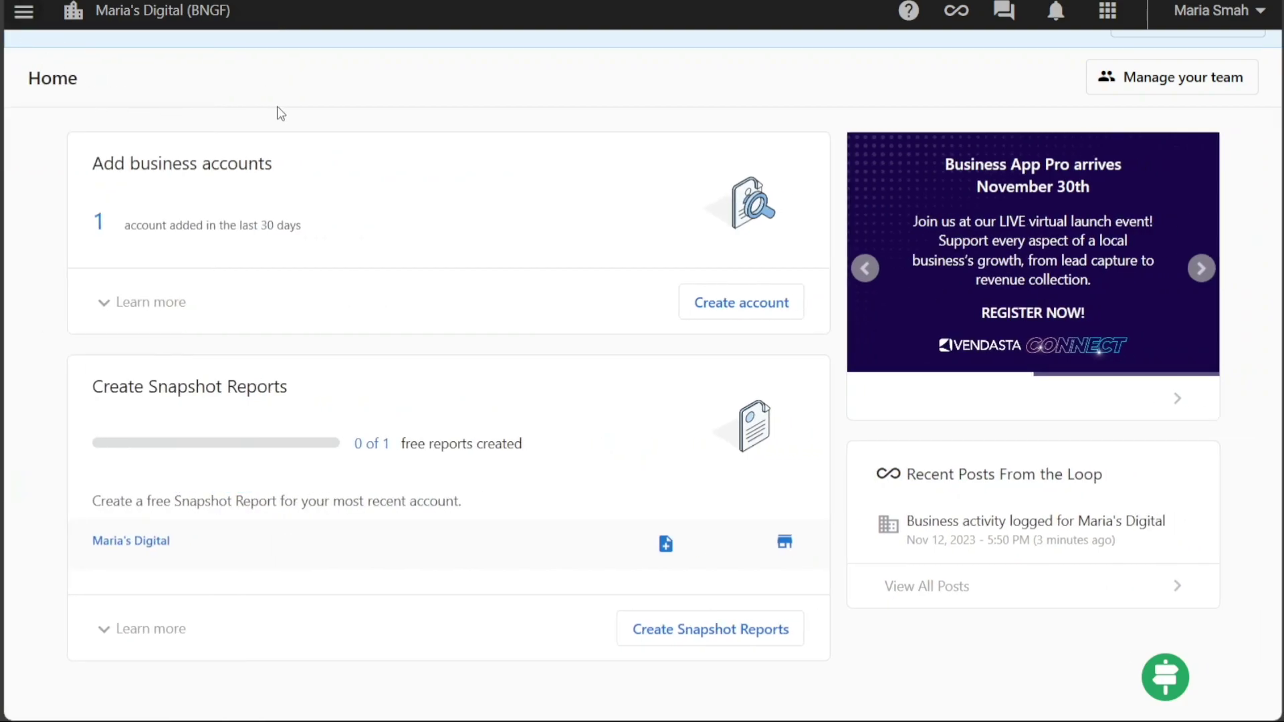
{"action": "left_click", "coordinate": [24, 16]}
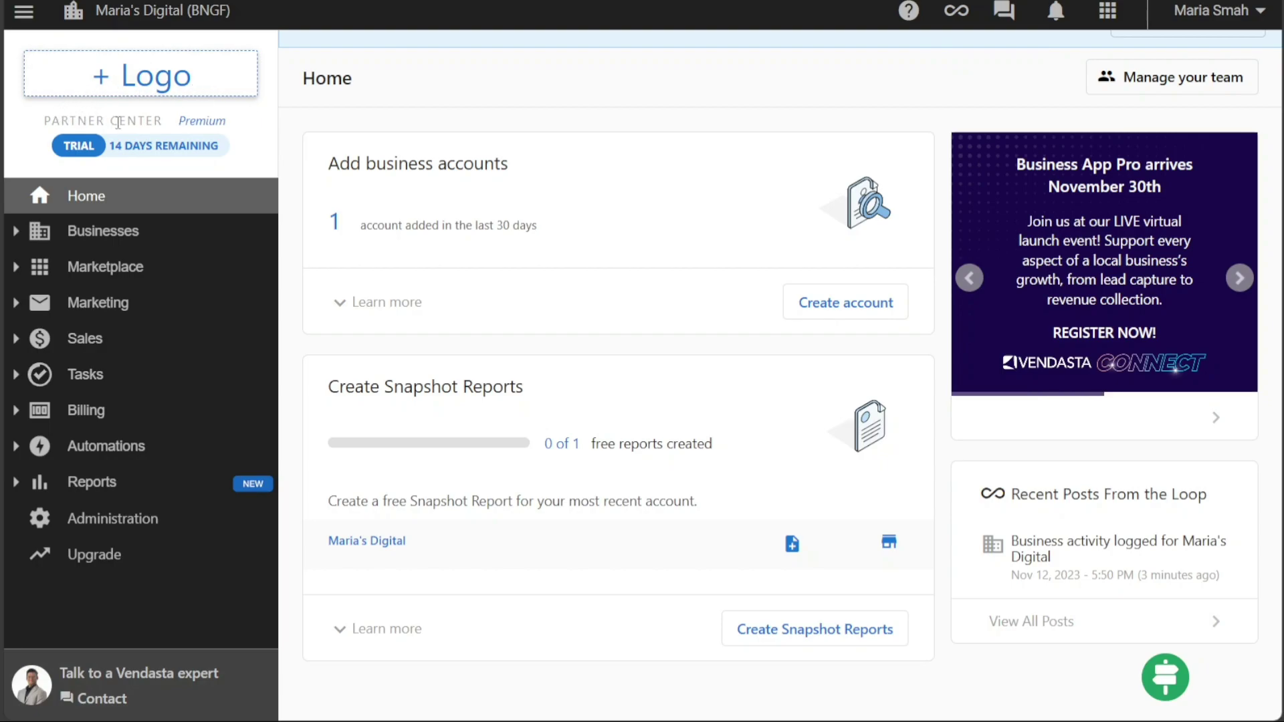
{"action": "left_click", "coordinate": [135, 81]}
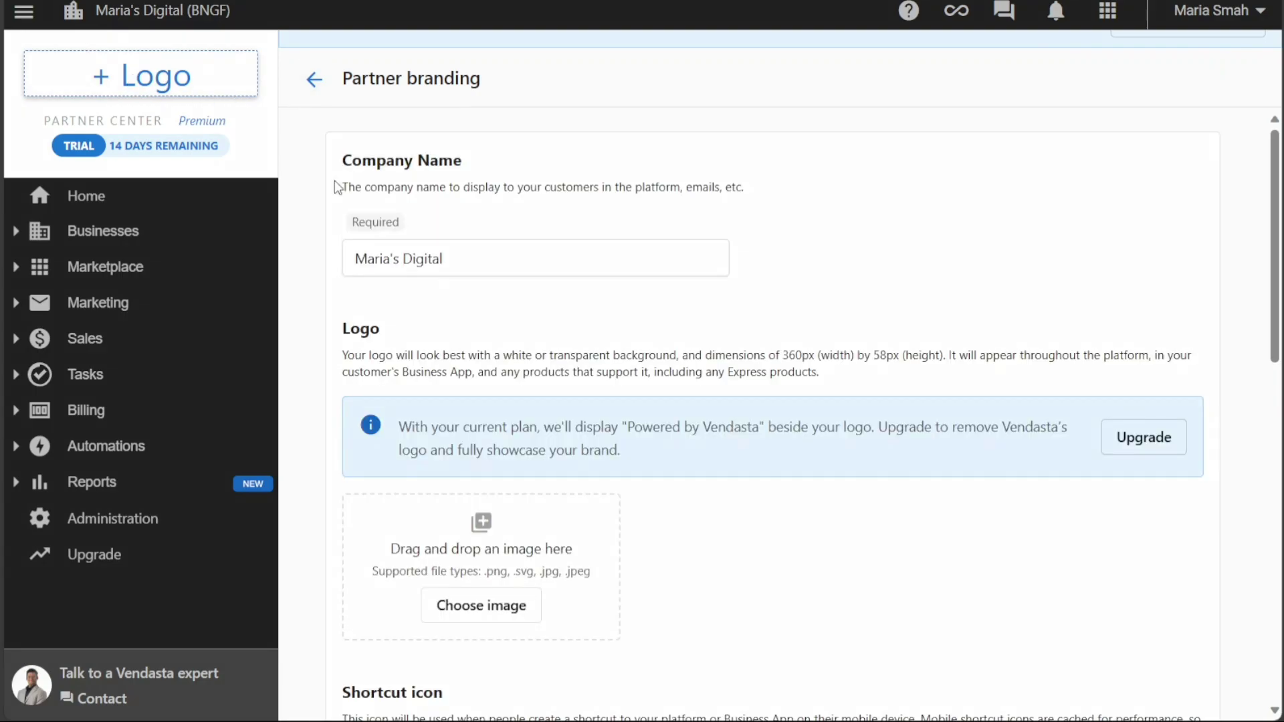
{"action": "left_click", "coordinate": [144, 206]}
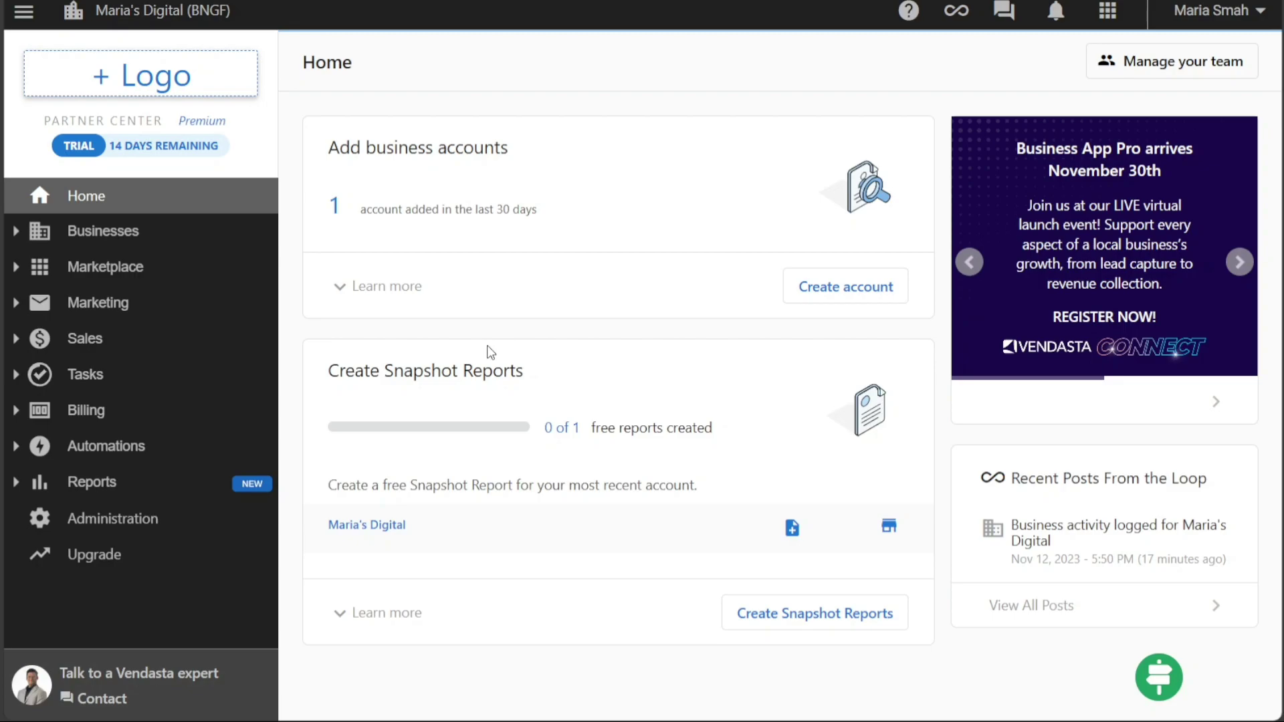
{"action": "left_click", "coordinate": [152, 225]}
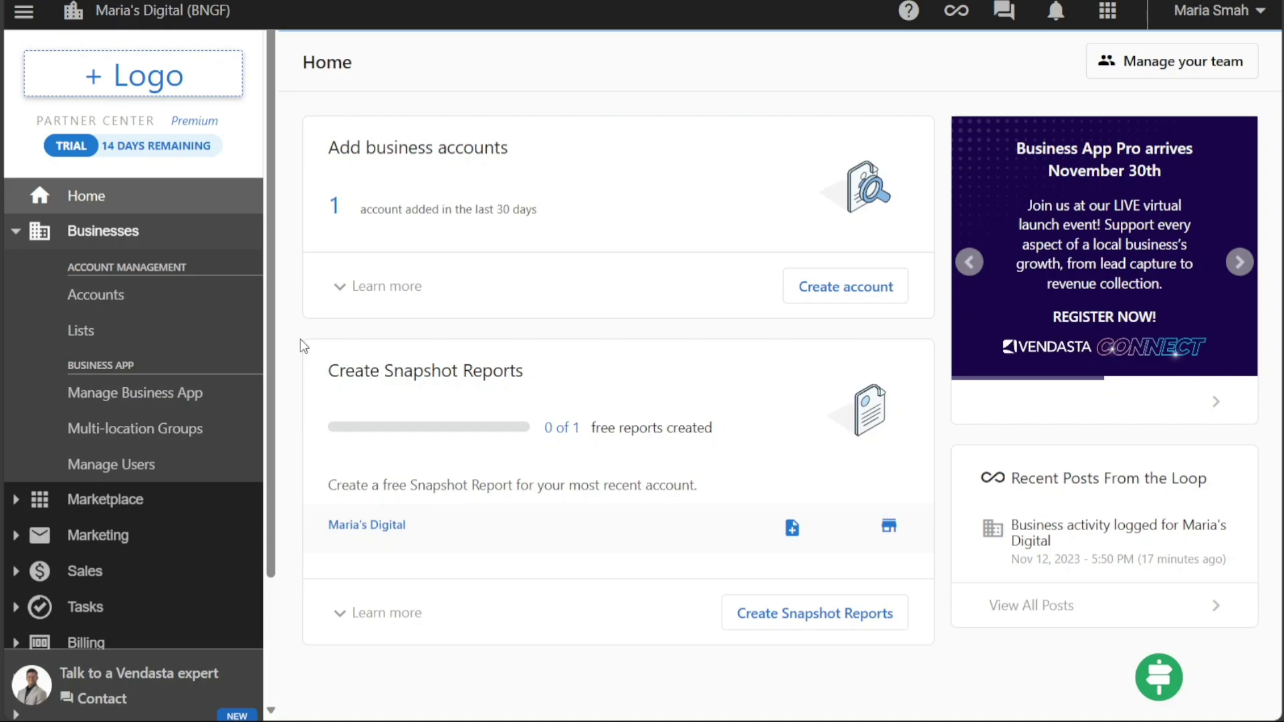
{"action": "left_click_drag", "start_coordinate": [271, 346], "coordinate": [269, 447]}
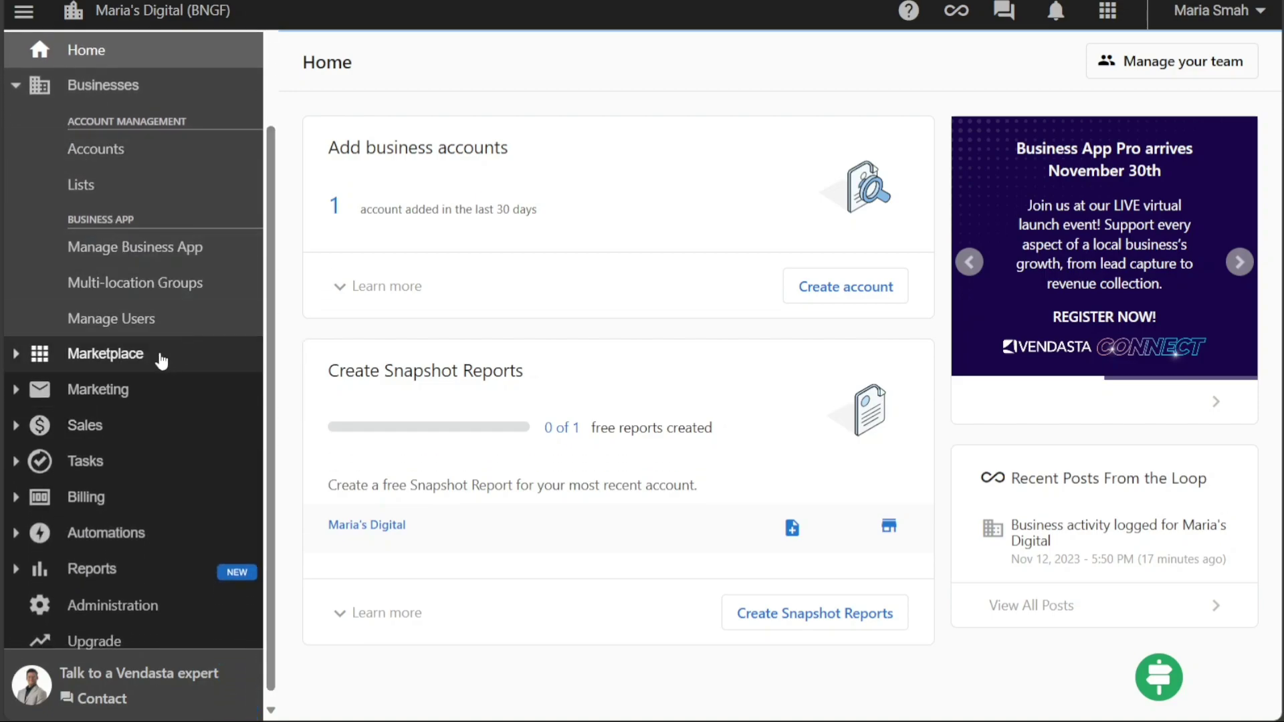
{"action": "left_click", "coordinate": [131, 352]}
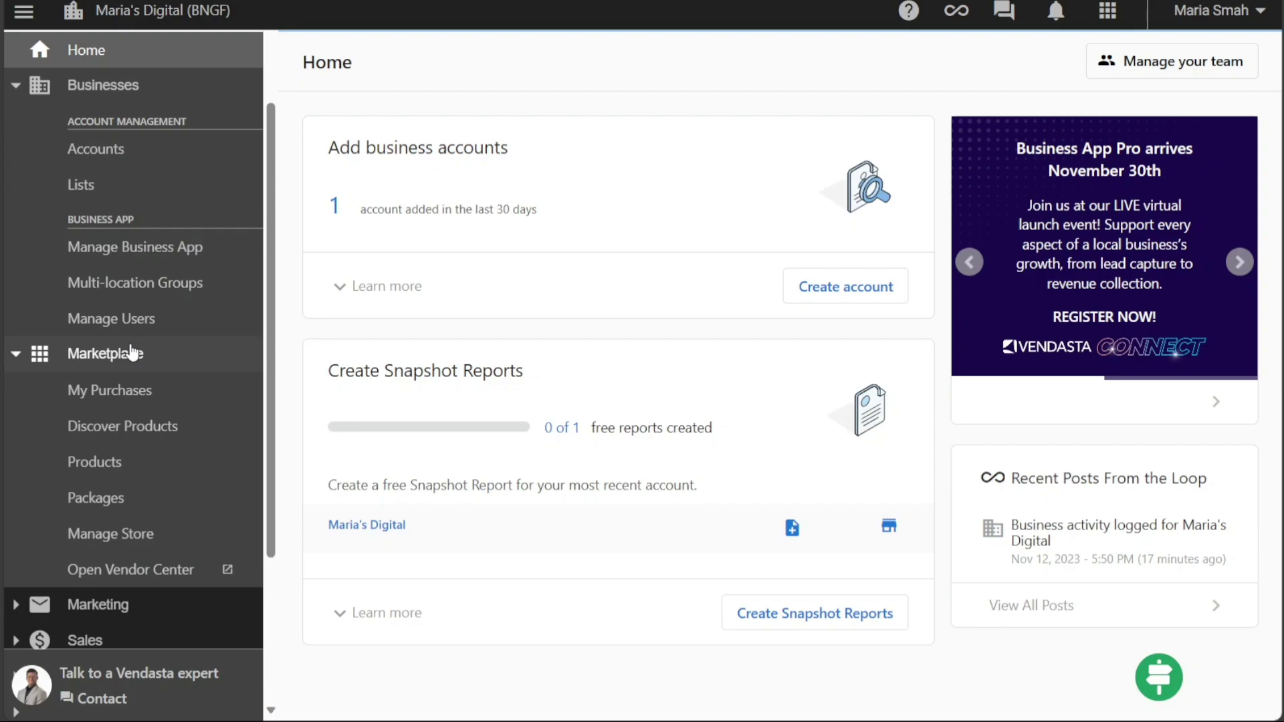
{"action": "left_click", "coordinate": [37, 96]}
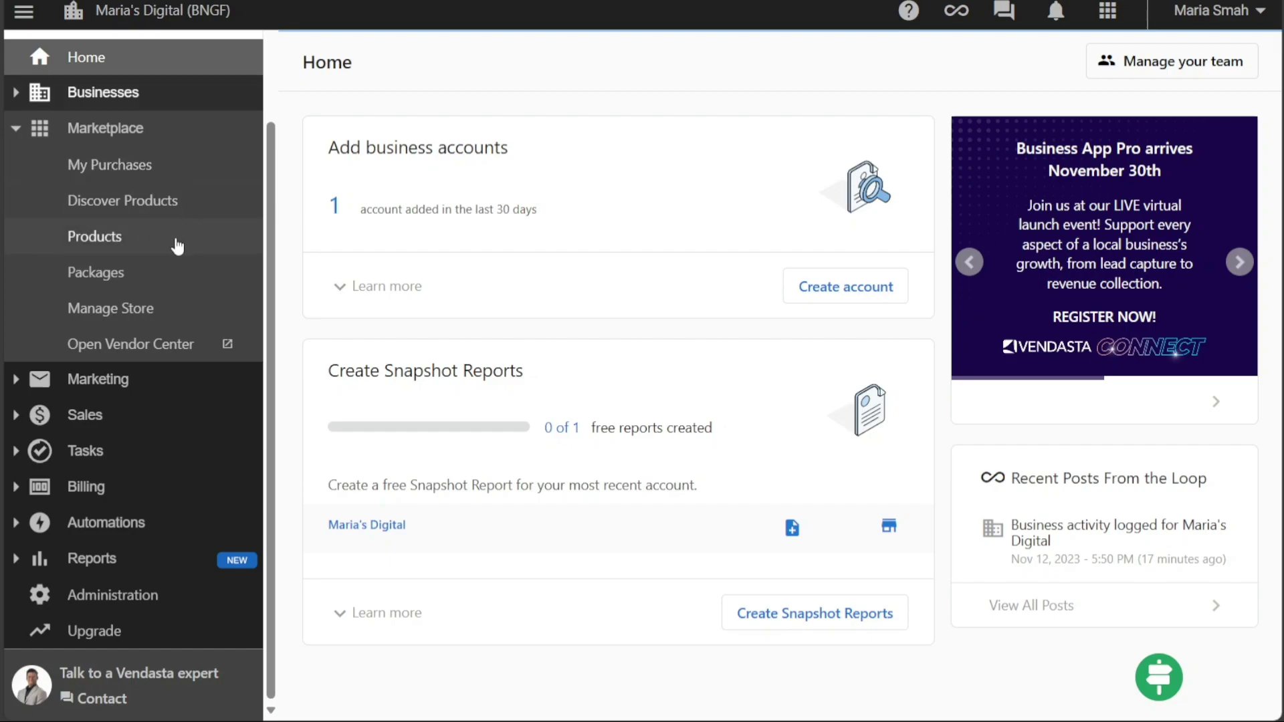
{"action": "left_click", "coordinate": [157, 392]}
{"action": "left_click", "coordinate": [119, 132]}
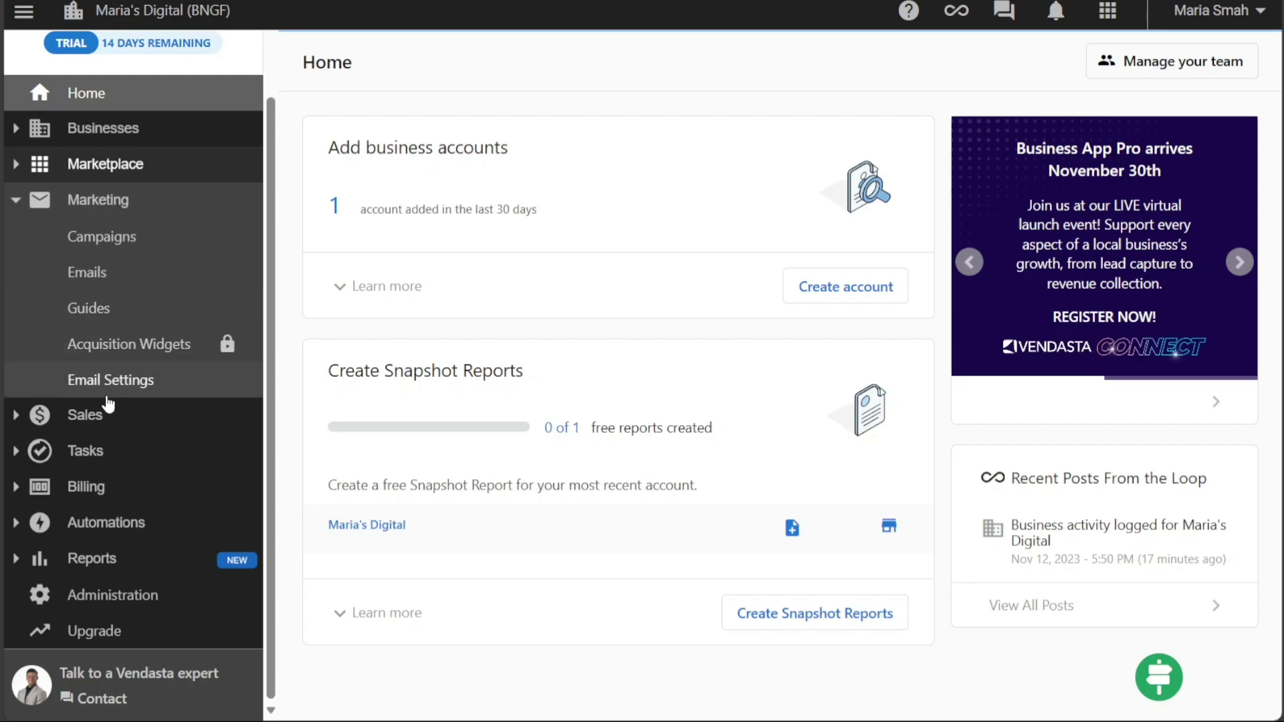
{"action": "left_click", "coordinate": [88, 420]}
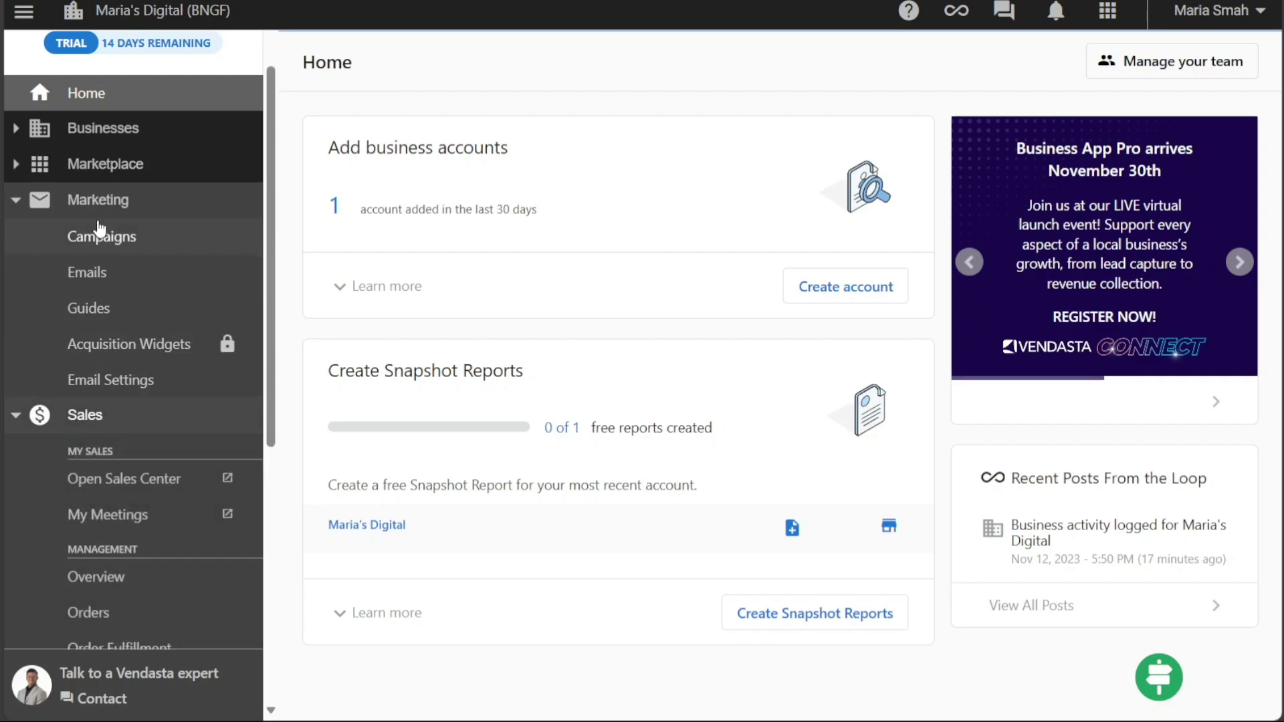
{"action": "left_click", "coordinate": [91, 201]}
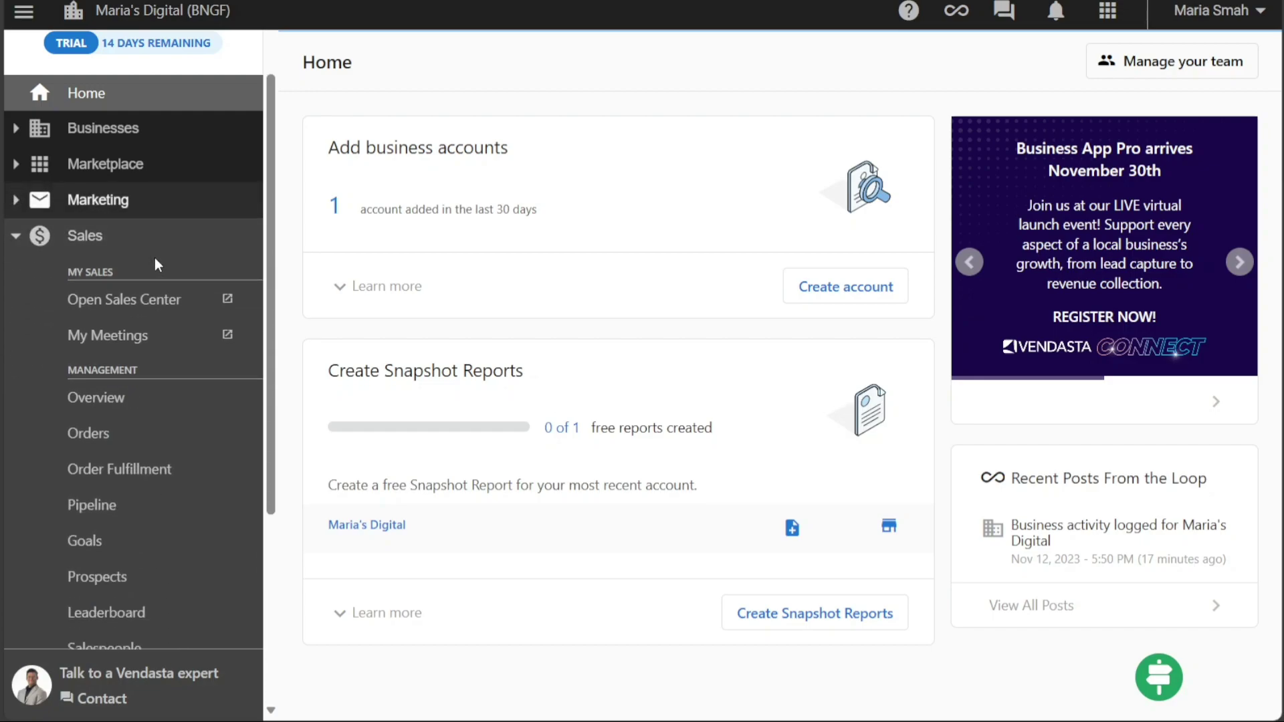
{"action": "left_click_drag", "start_coordinate": [268, 249], "coordinate": [268, 329]}
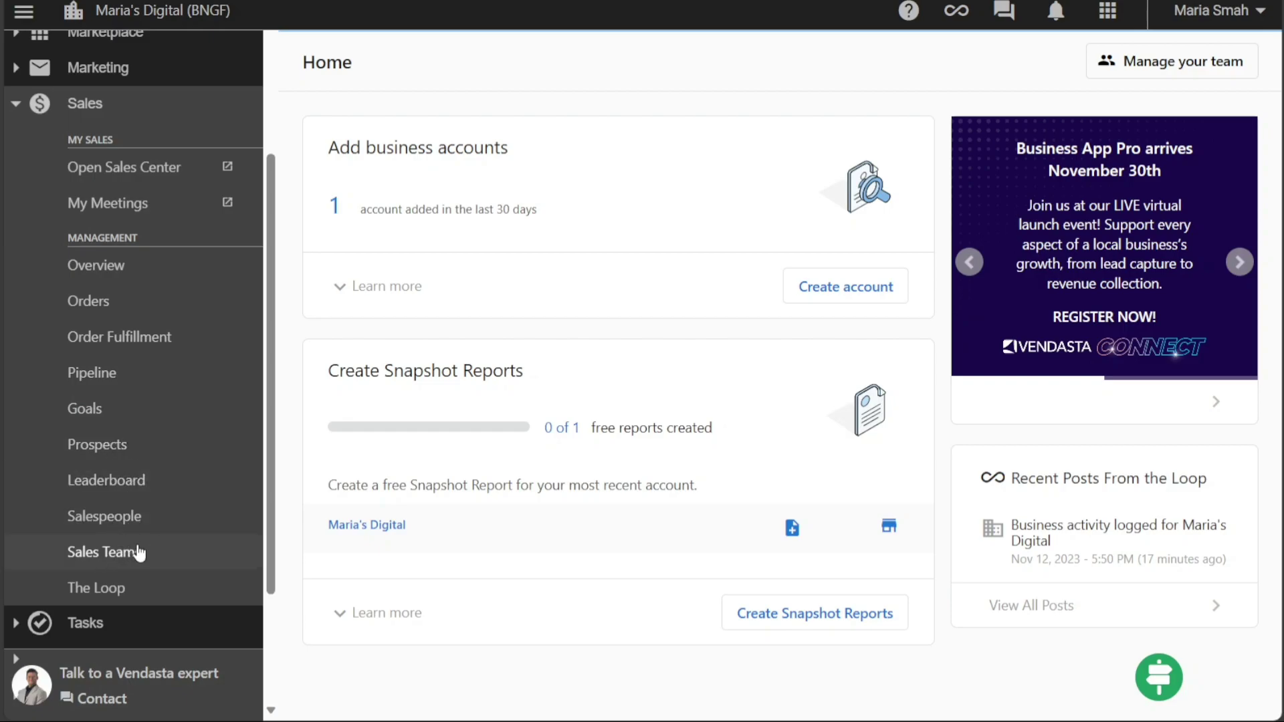
{"action": "left_click_drag", "start_coordinate": [267, 453], "coordinate": [267, 449]}
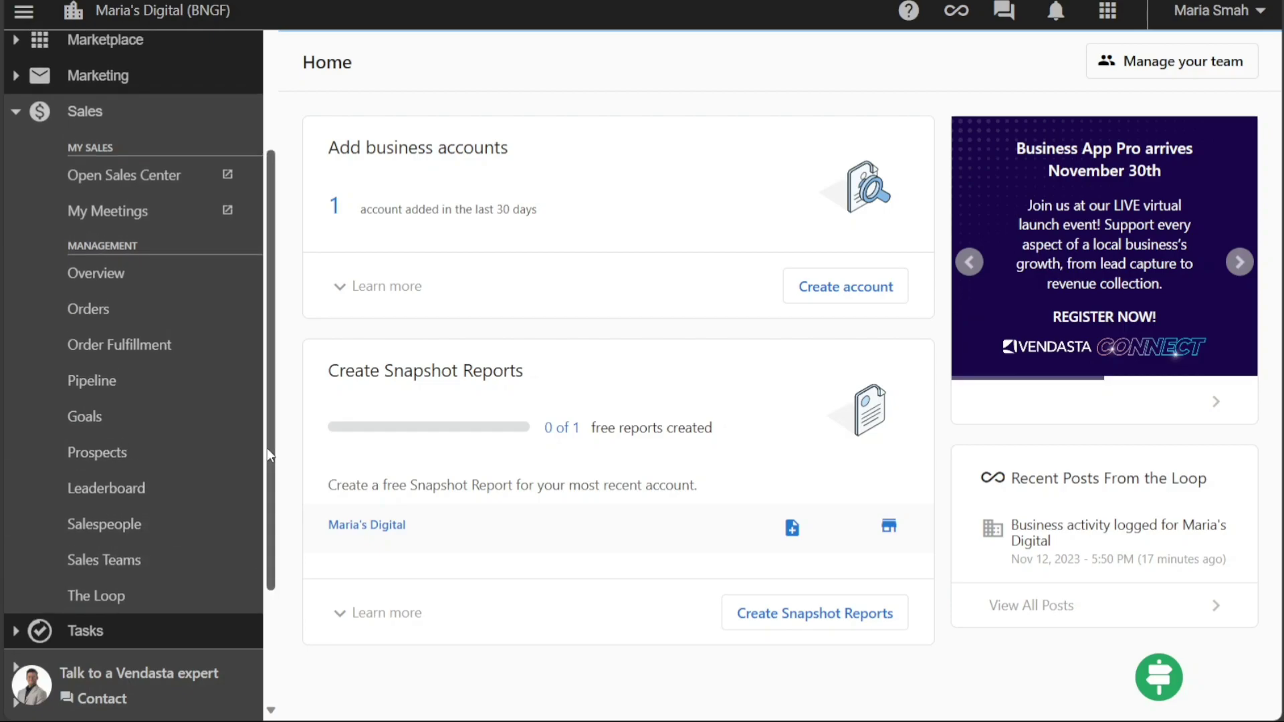
Step: Browse the sidebar, collapsing Sales and expanding Tasks and Billing sub-pages
{"action": "left_click", "coordinate": [80, 113]}
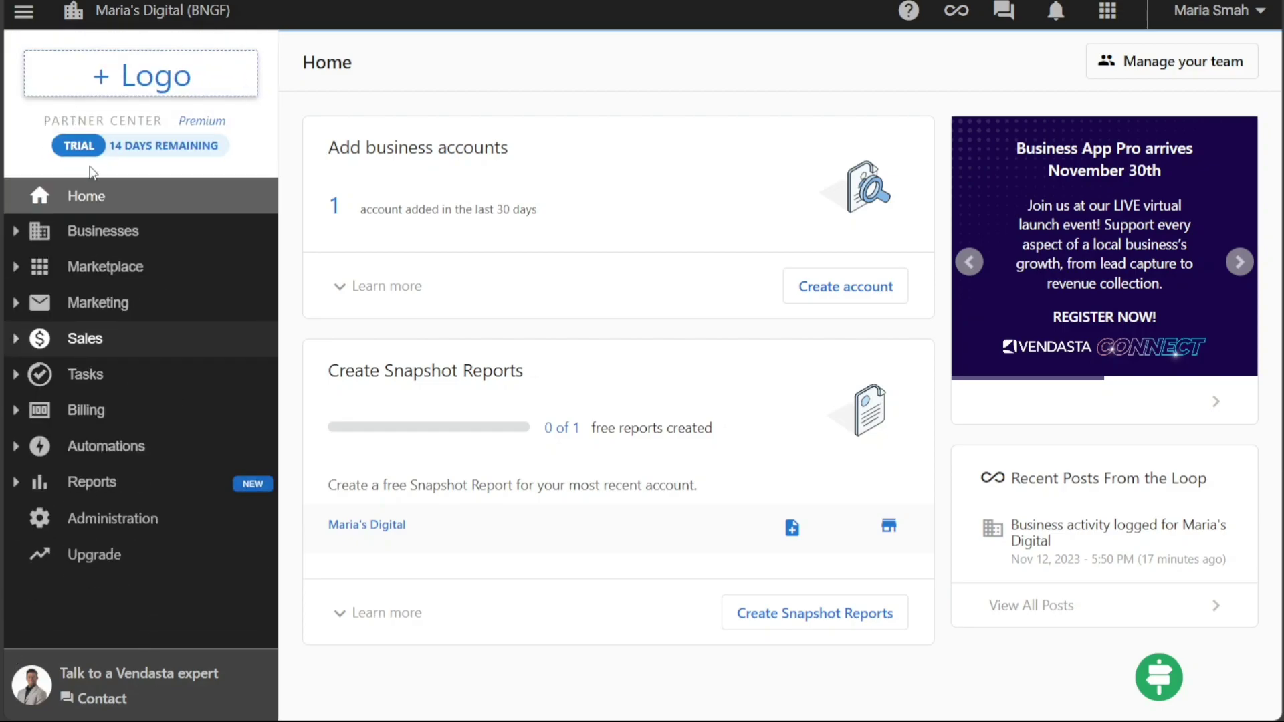
{"action": "left_click", "coordinate": [91, 374]}
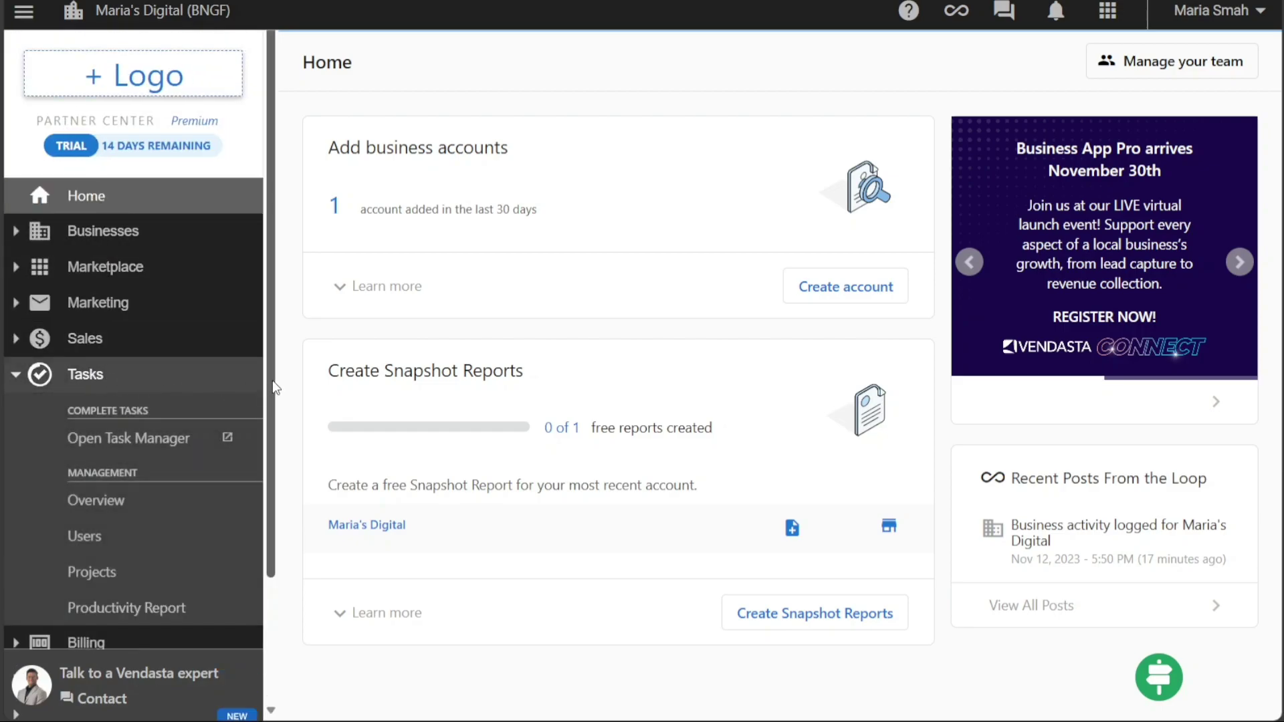
{"action": "left_click_drag", "start_coordinate": [274, 387], "coordinate": [280, 485]}
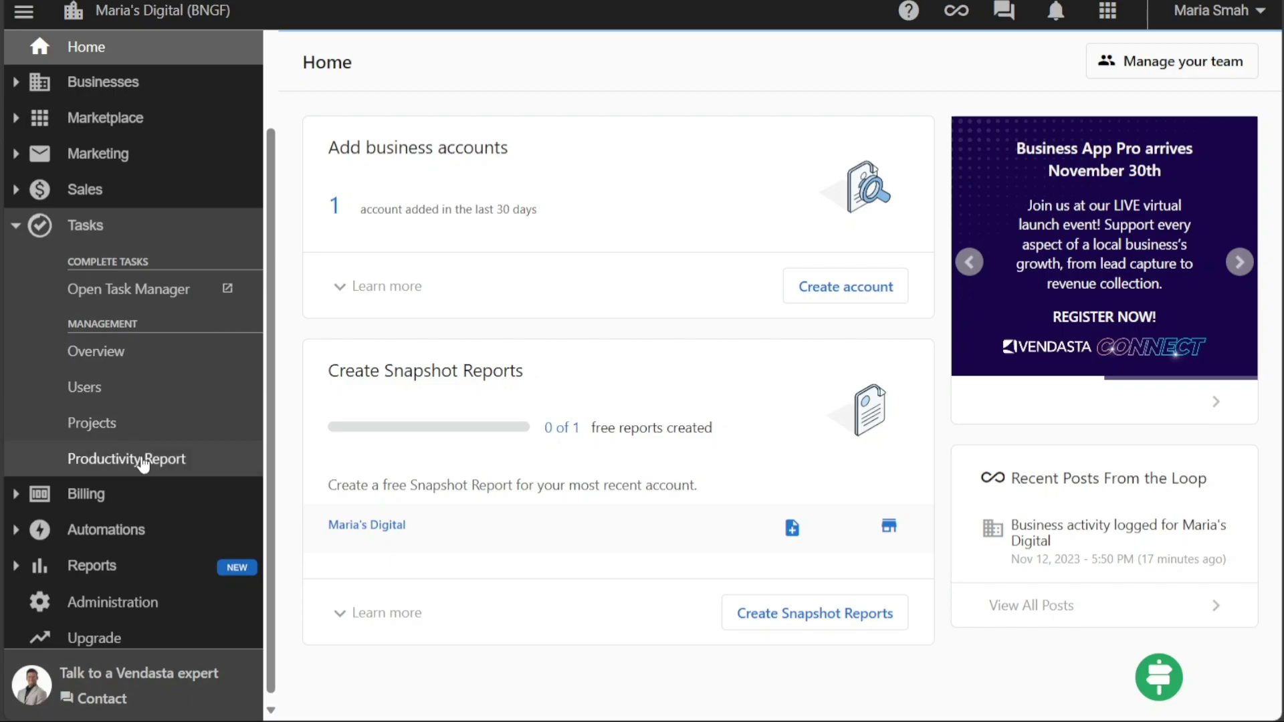
{"action": "left_click", "coordinate": [114, 493]}
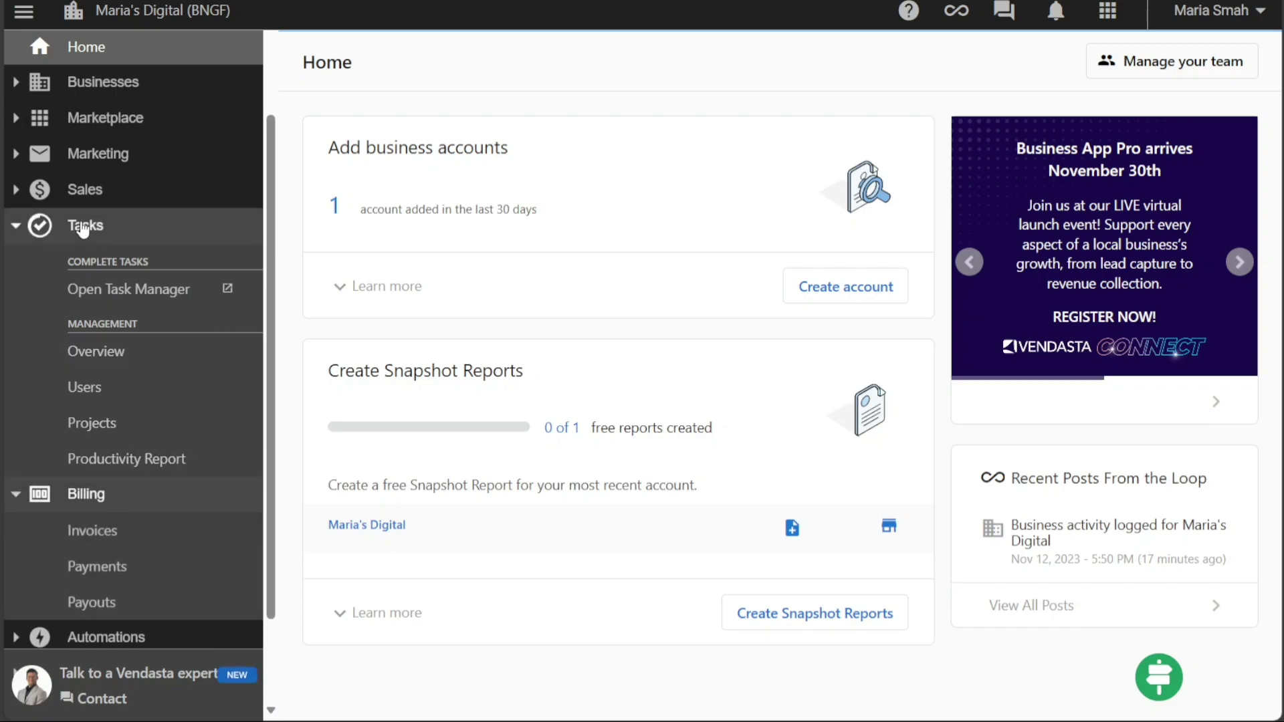
{"action": "left_click", "coordinate": [84, 229]}
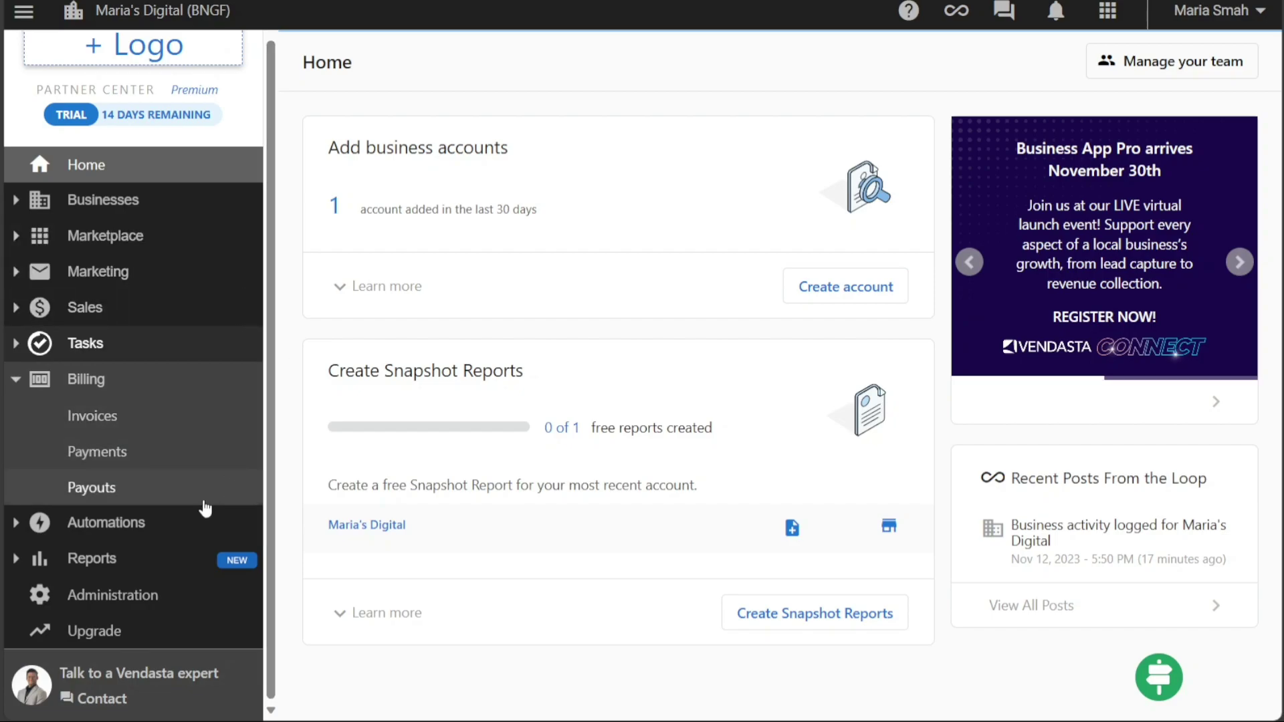
{"action": "left_click", "coordinate": [87, 387]}
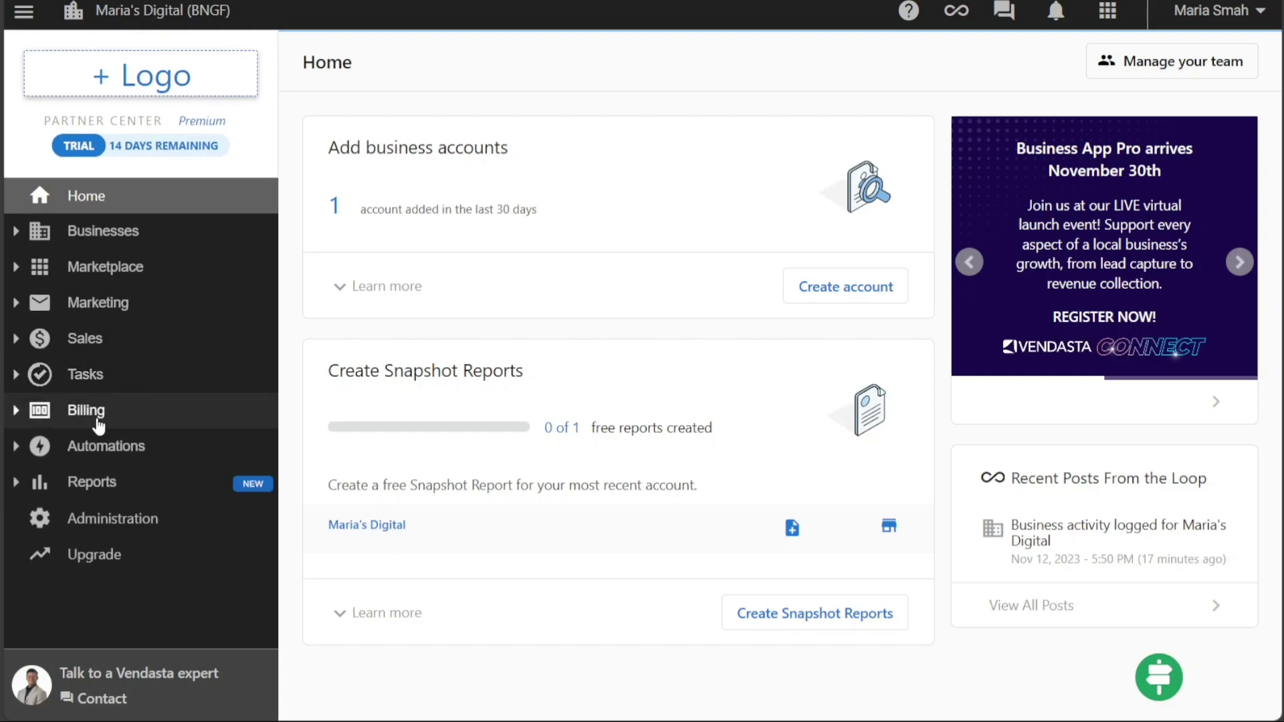
Step: Expand Billing, Automations and finally Reports to show Premium Reports and Metrics
{"action": "left_click", "coordinate": [98, 422]}
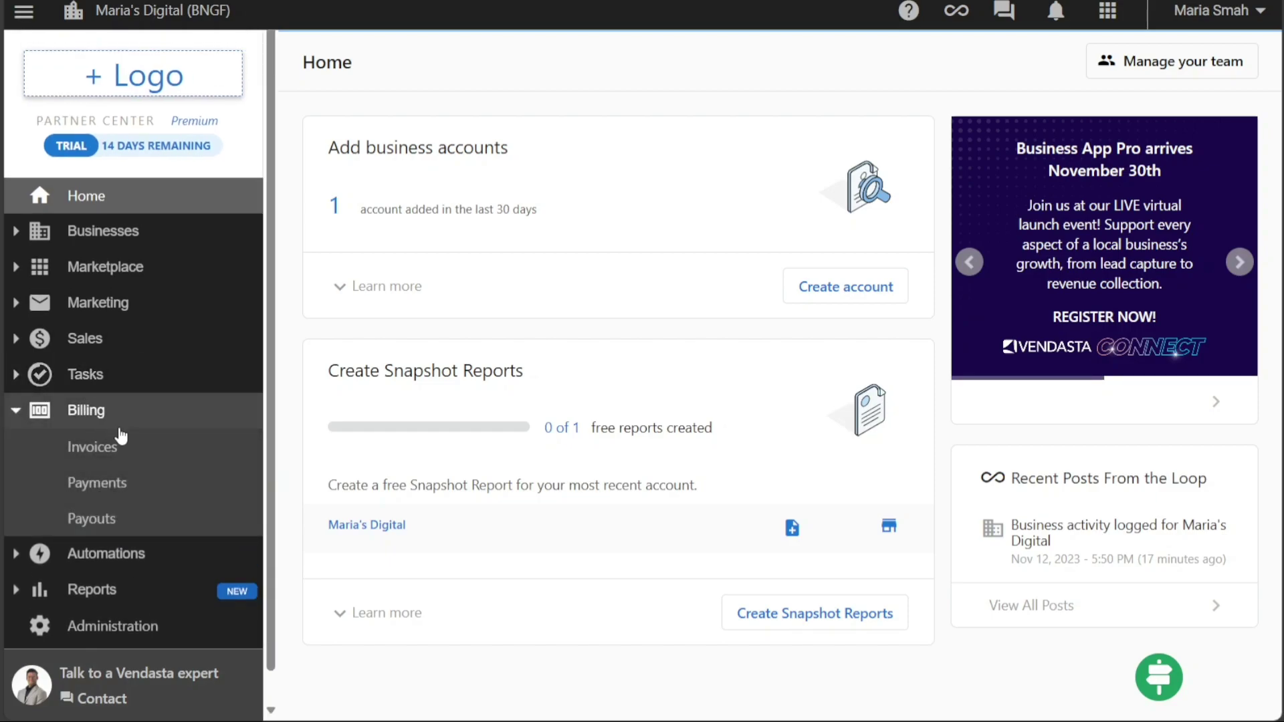
{"action": "left_click", "coordinate": [87, 423]}
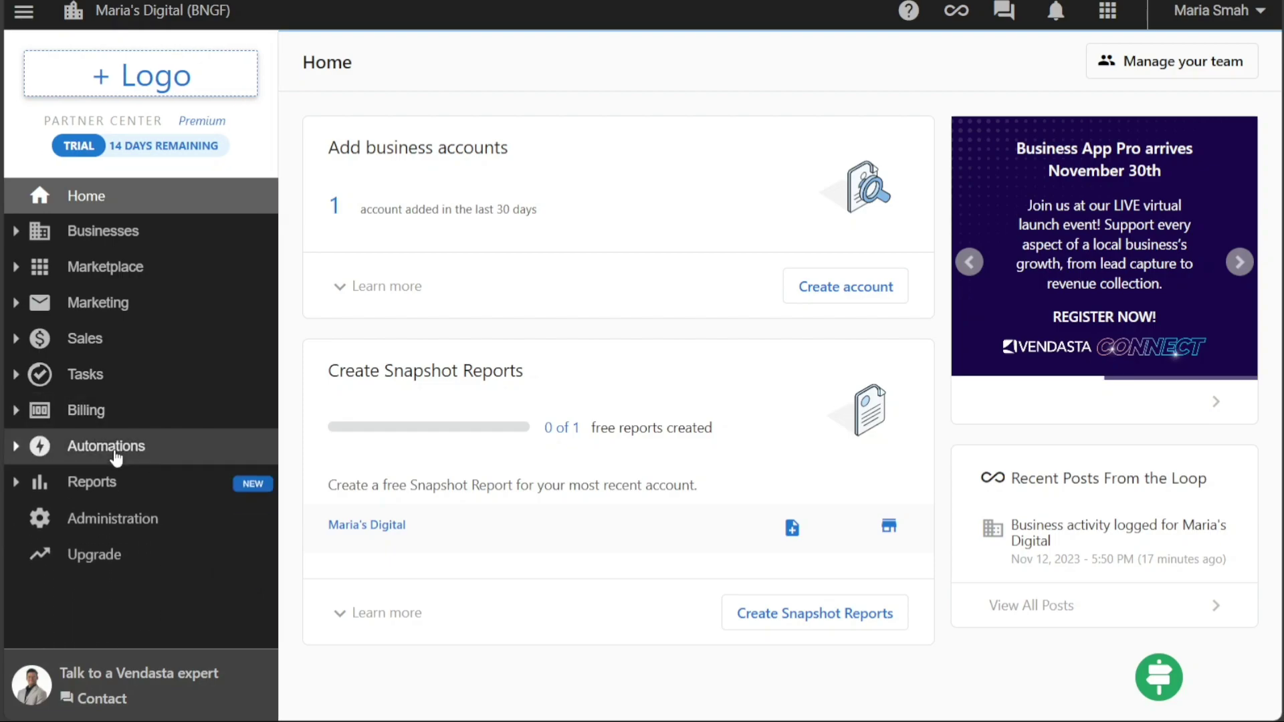
{"action": "left_click", "coordinate": [80, 448]}
{"action": "left_click_drag", "start_coordinate": [274, 449], "coordinate": [273, 505]}
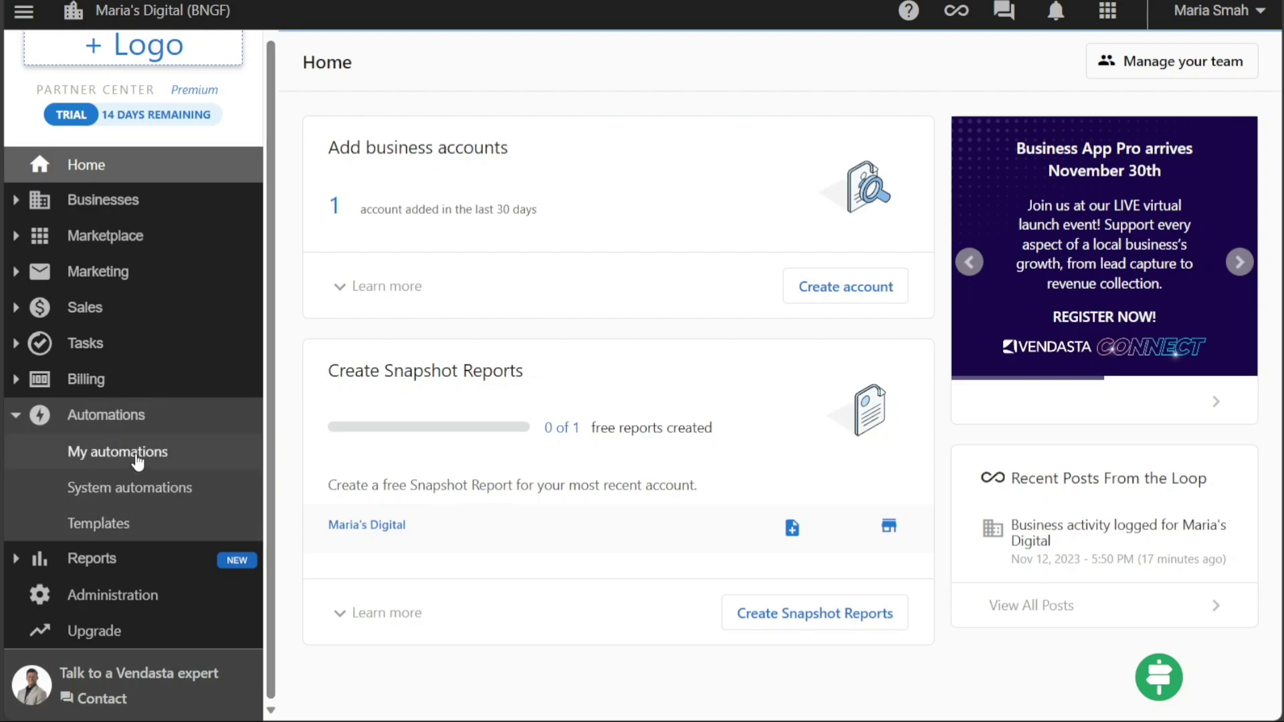
{"action": "left_click", "coordinate": [108, 559]}
{"action": "left_click", "coordinate": [82, 414]}
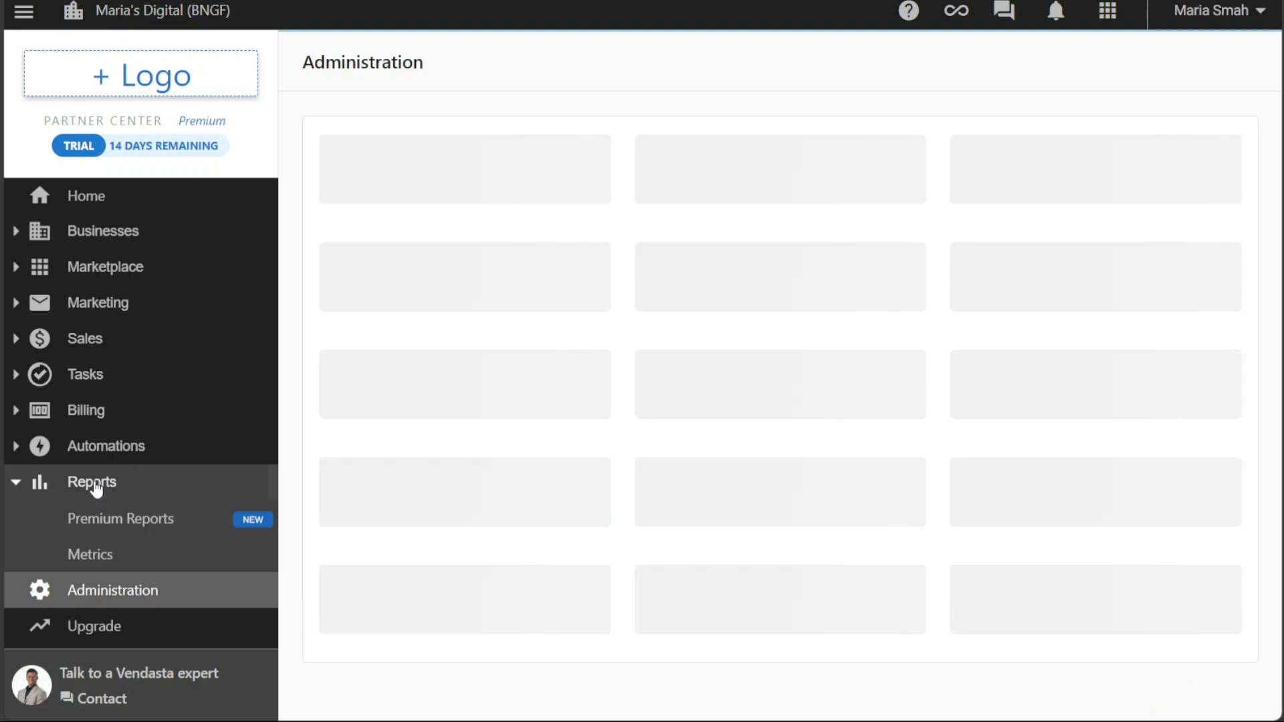
Step: From Administration, bring up the plan upgrade page comparing Starter, Professional and Premium
{"action": "left_click", "coordinate": [93, 484]}
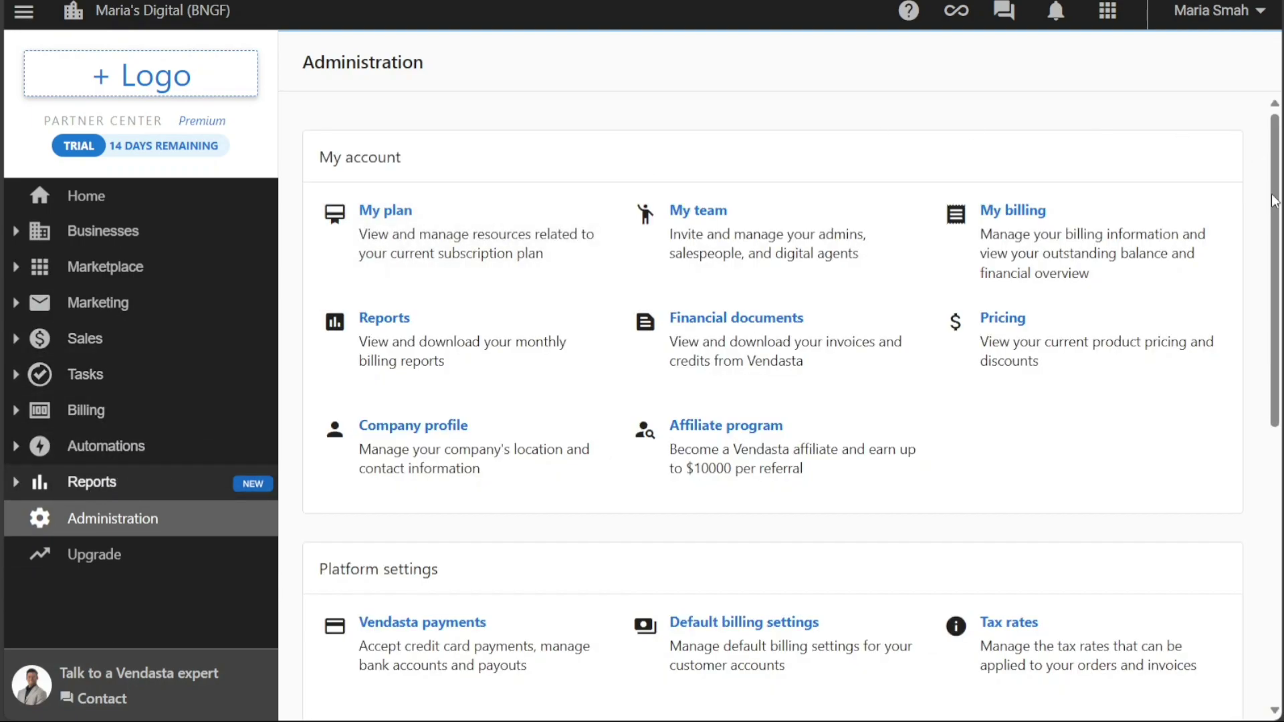
{"action": "mouse_move", "coordinate": [1274, 201]}
{"action": "left_mouse_down"}
{"action": "mouse_move", "coordinate": [1245, 501]}
{"action": "mouse_move", "coordinate": [1222, 180]}
{"action": "left_mouse_up"}
{"action": "left_click", "coordinate": [261, 567]}
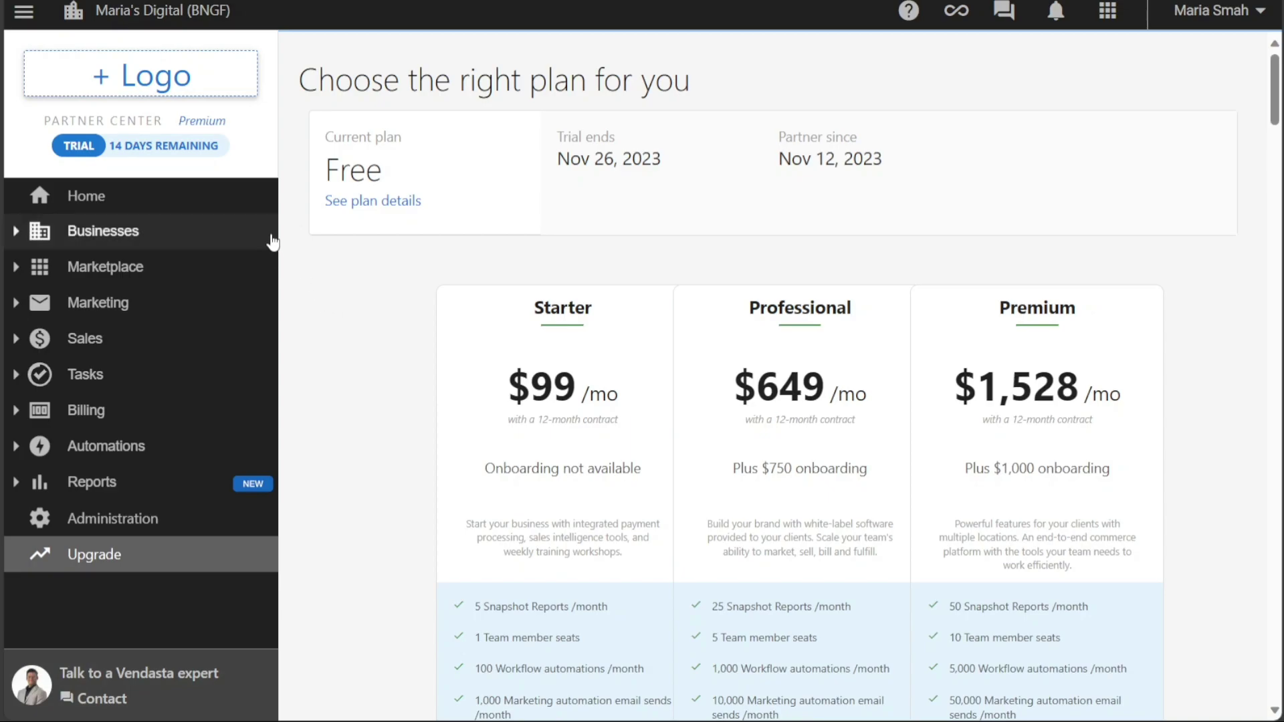
Step: Expand Marketplace and show the Marketplace Products list
{"action": "left_click", "coordinate": [205, 262]}
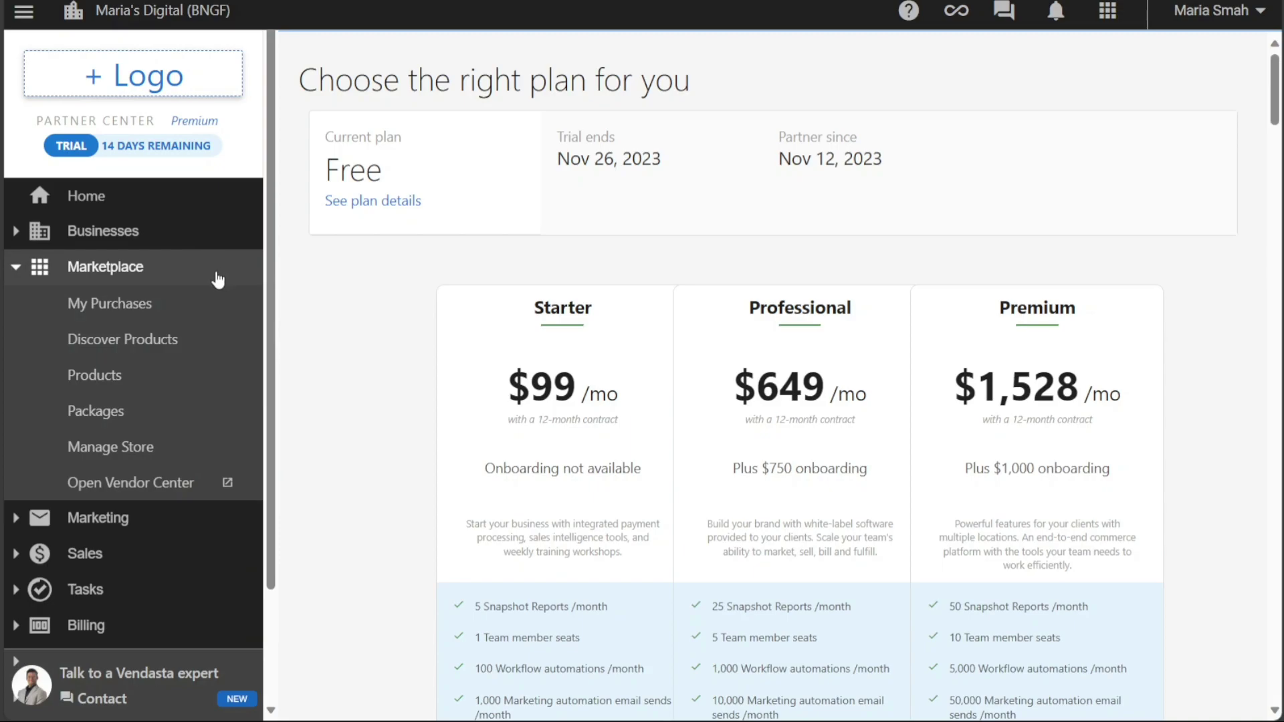
{"action": "left_click", "coordinate": [200, 380]}
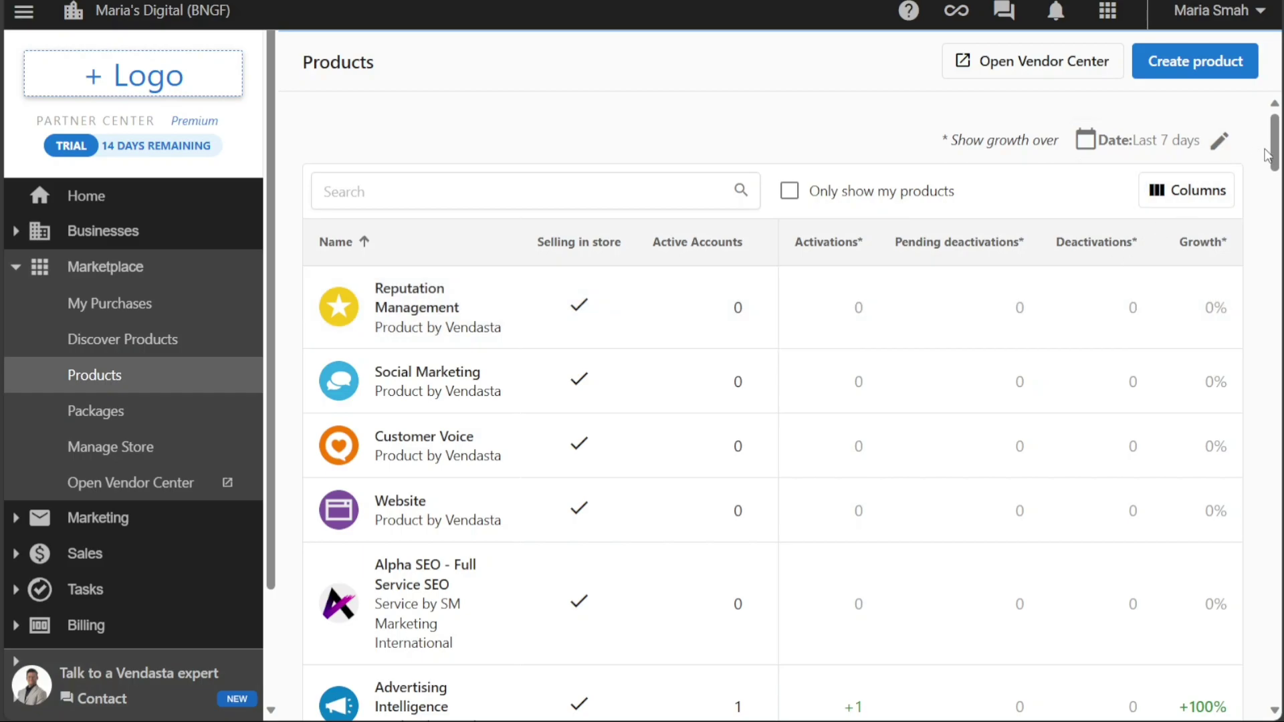
Step: Create a new product named 'Demo Product name' of type Product and continue to Pricing
{"action": "left_click", "coordinate": [1180, 78]}
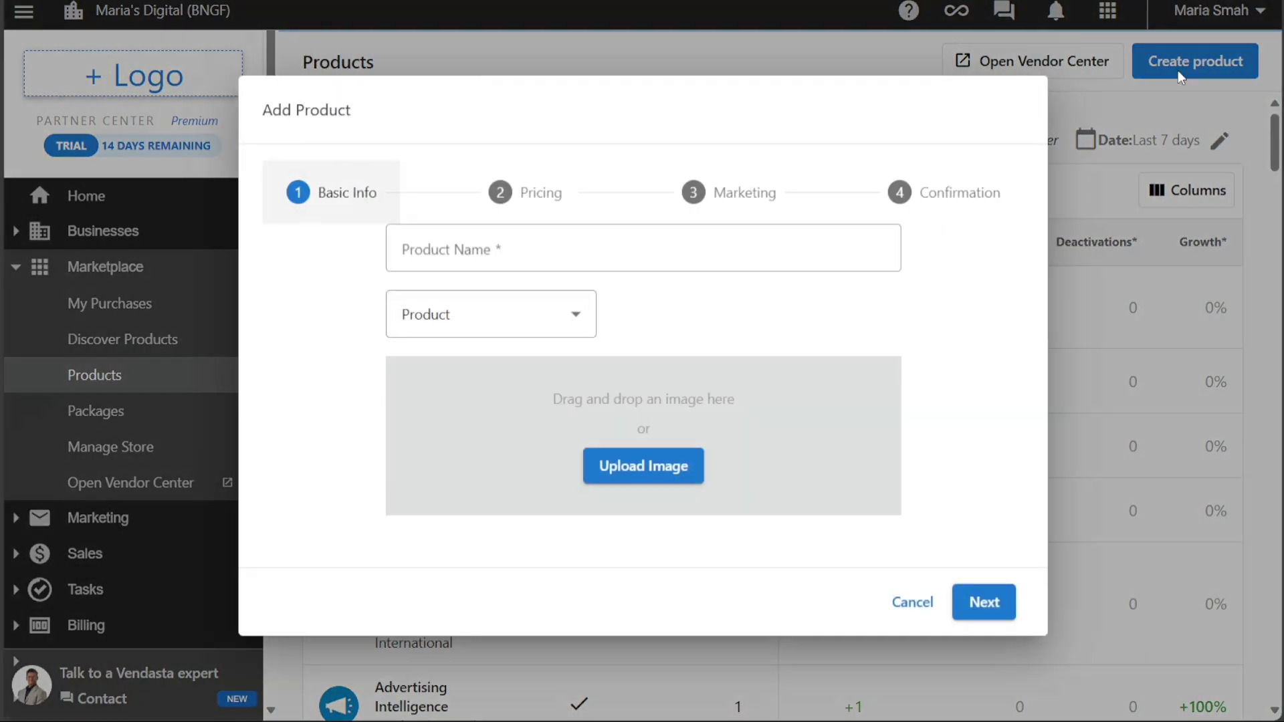
{"action": "left_click", "coordinate": [767, 254]}
{"action": "type", "text": "Dem"}
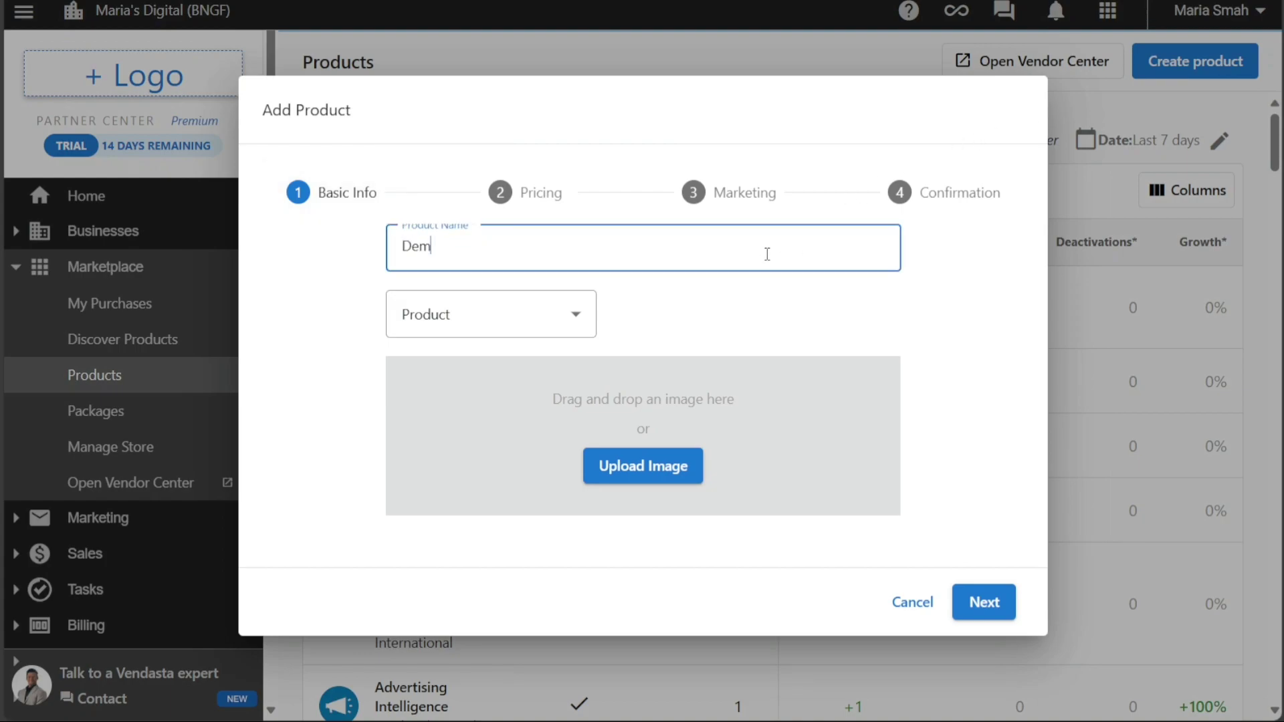
{"action": "type", "text": "o "}
{"action": "type", "text": "Pro"}
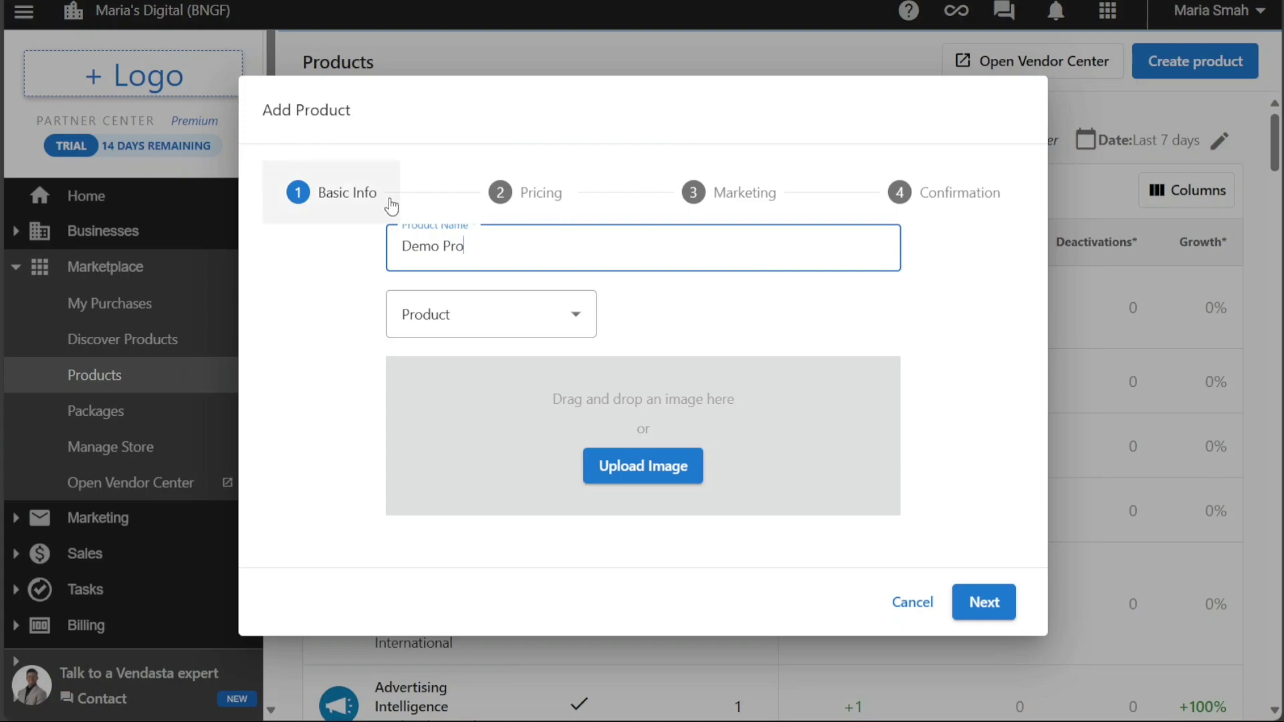
{"action": "type", "text": "d"}
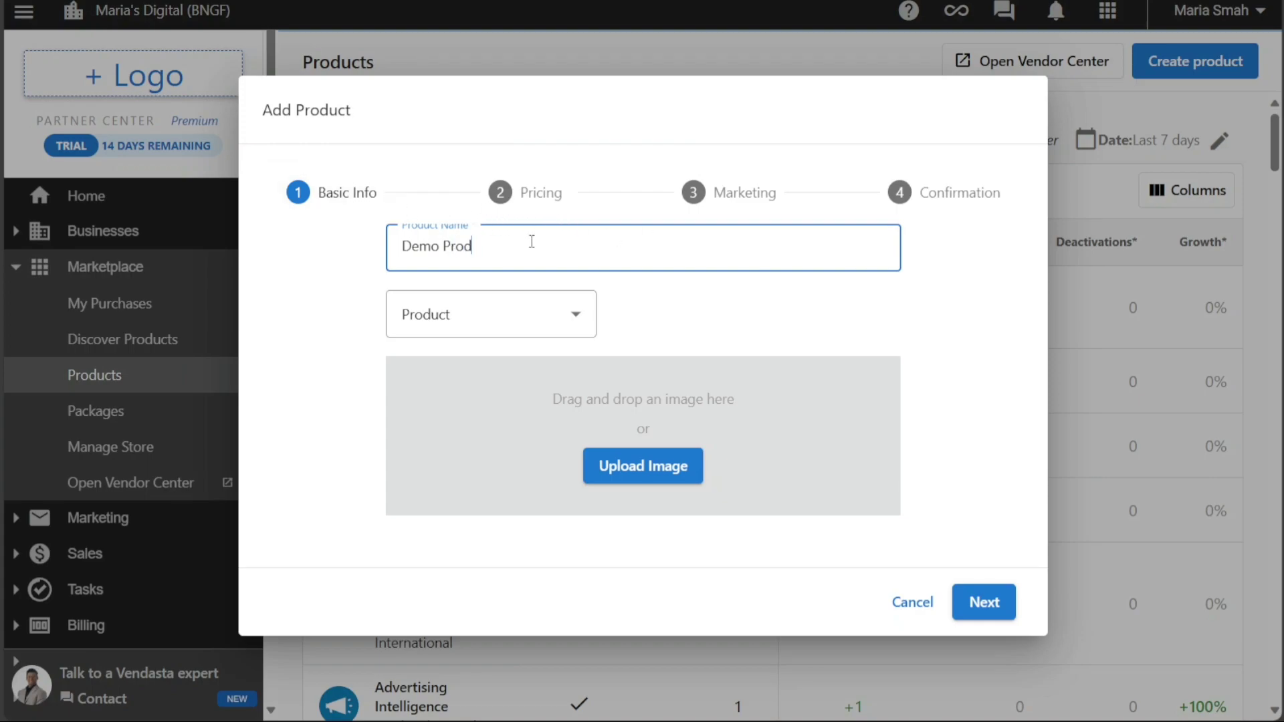
{"action": "type", "text": "uct "}
{"action": "type", "text": "name"}
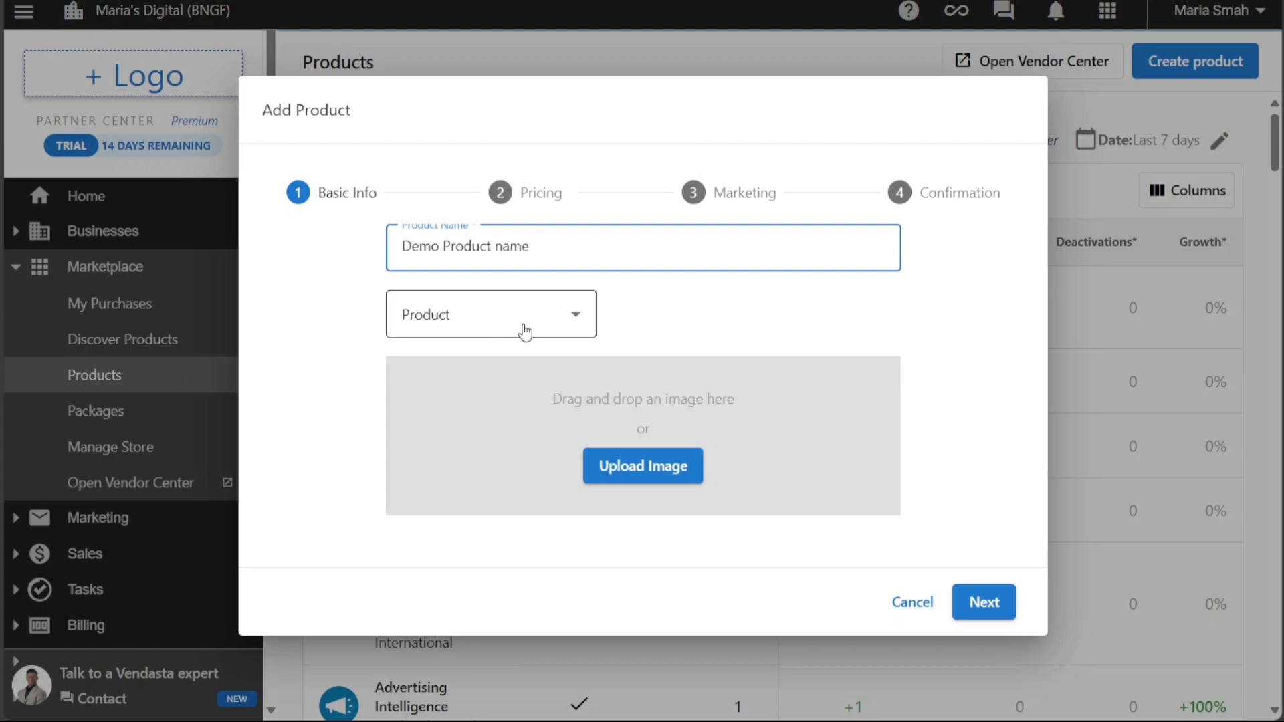
{"action": "left_click", "coordinate": [564, 324]}
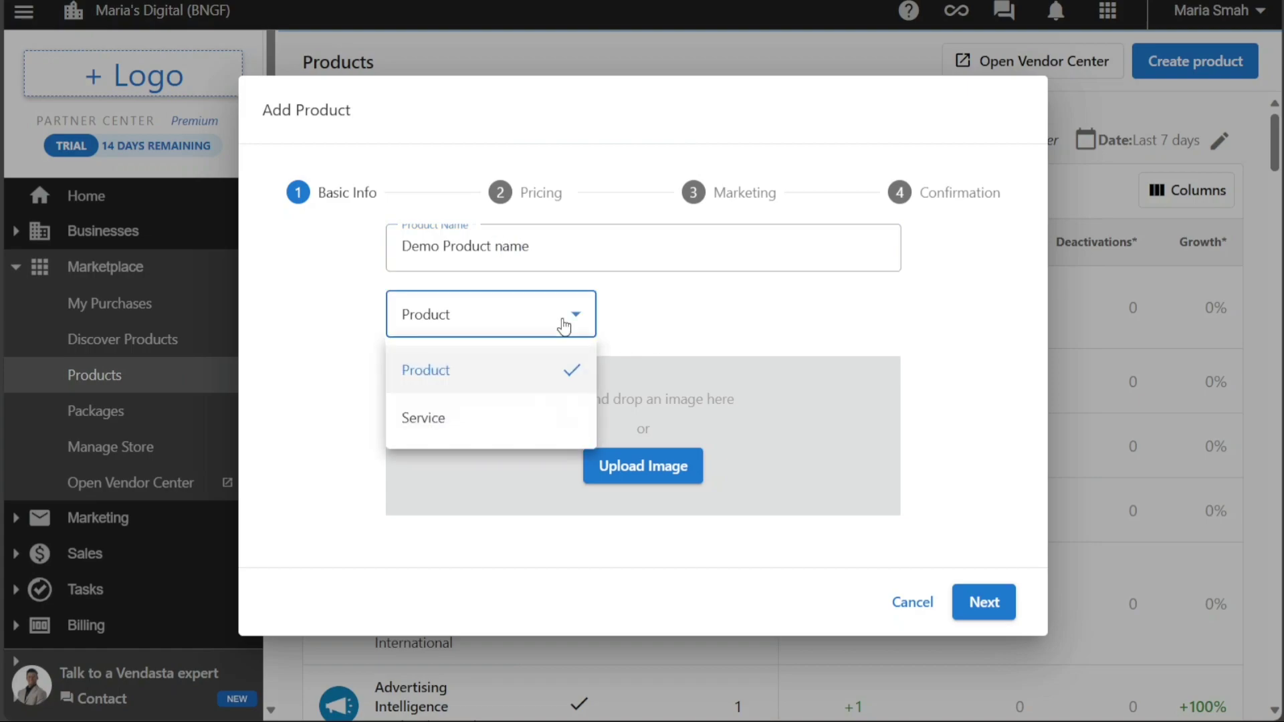
{"action": "left_click", "coordinate": [708, 324]}
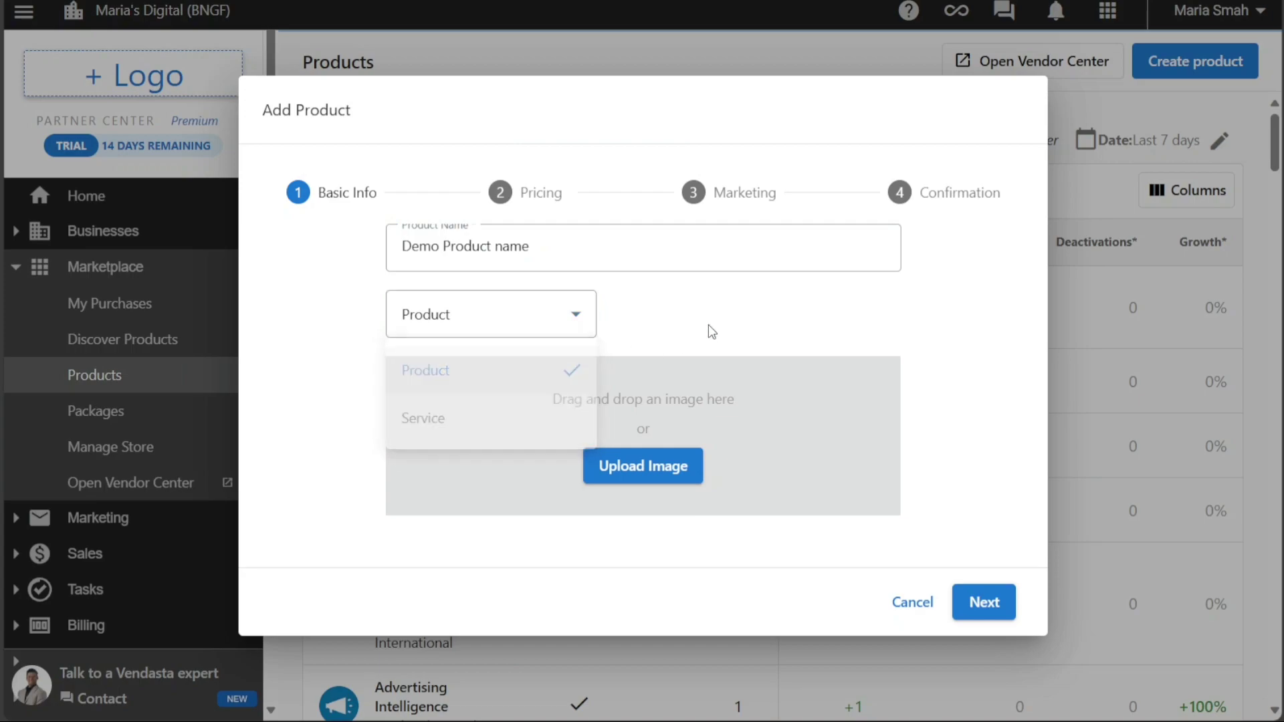
{"action": "left_click", "coordinate": [657, 469]}
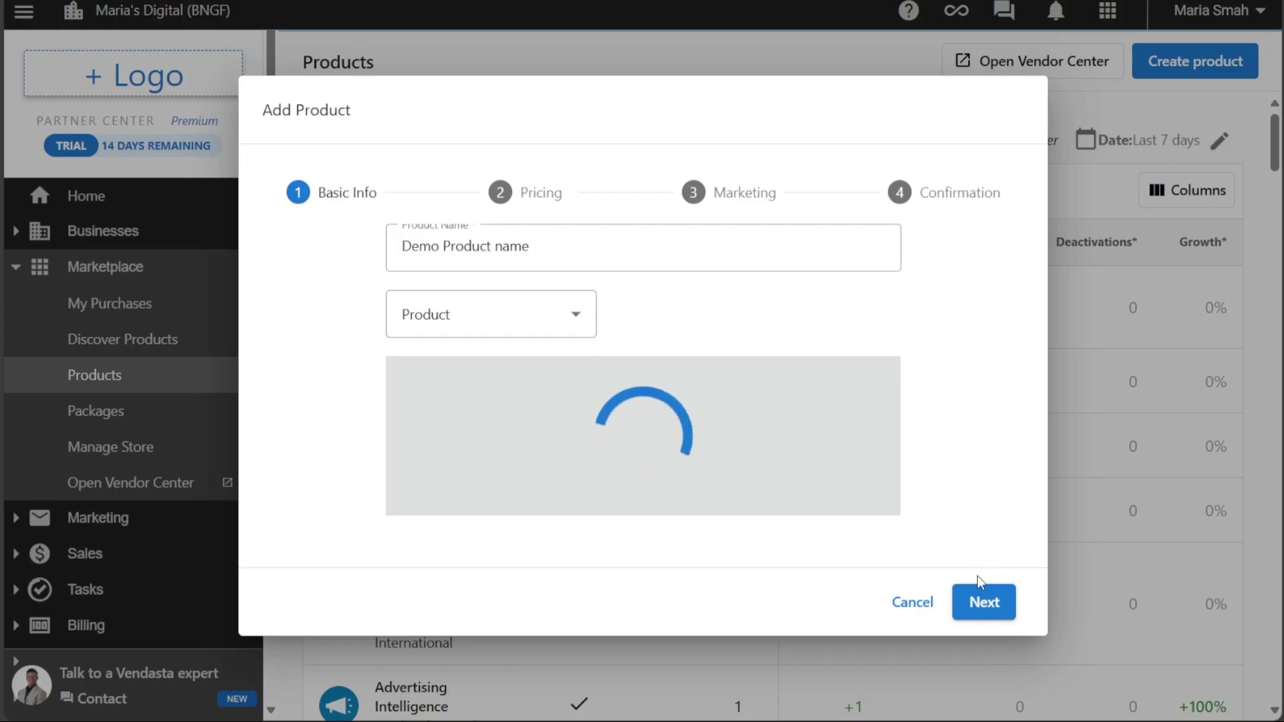
{"action": "left_click", "coordinate": [983, 600]}
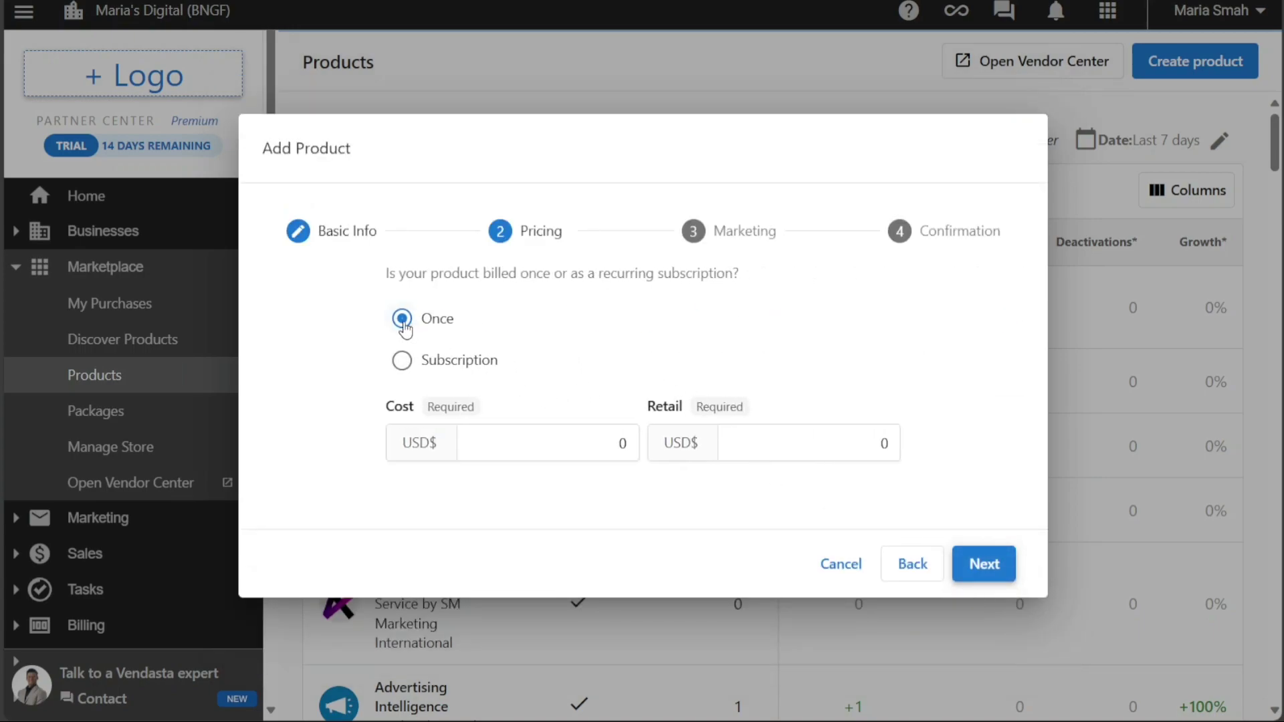
Step: Set one-time billing with cost 100 and retail 10 USD, then continue to Marketing
{"action": "left_click", "coordinate": [402, 361]}
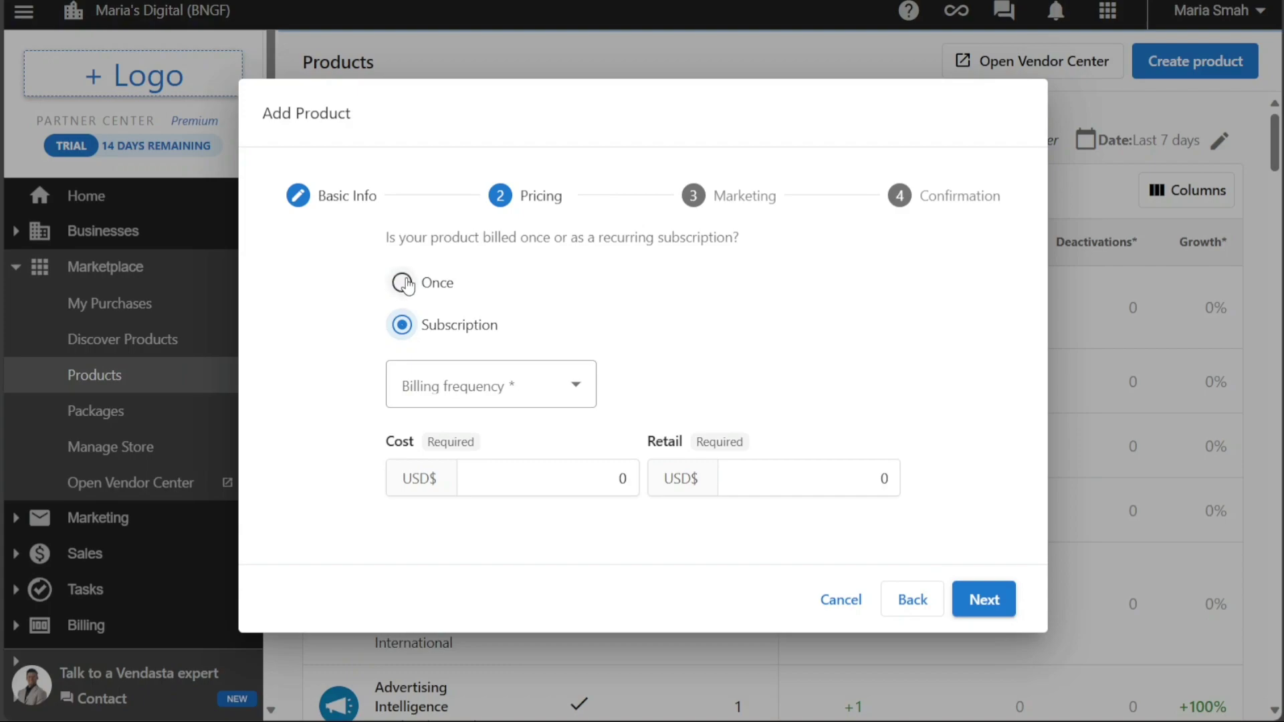
{"action": "left_click", "coordinate": [403, 284]}
{"action": "left_click", "coordinate": [600, 454]}
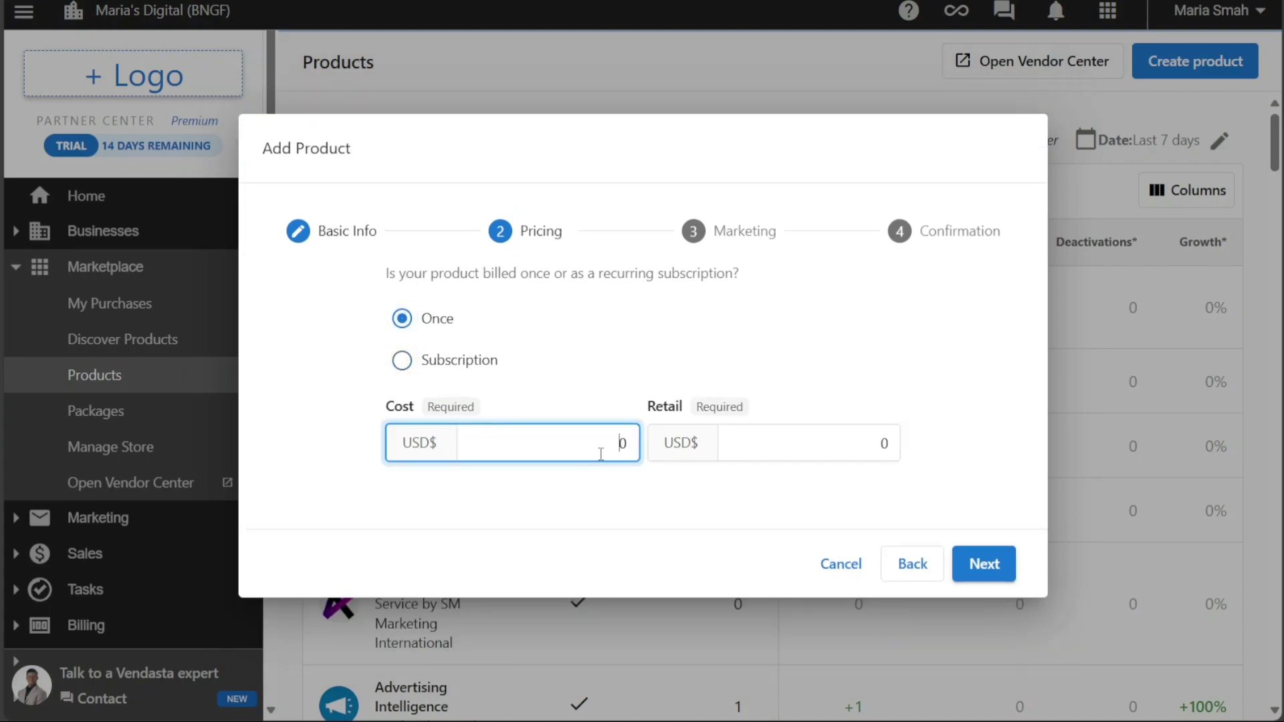
{"action": "type", "text": "100"}
{"action": "left_click", "coordinate": [797, 456]}
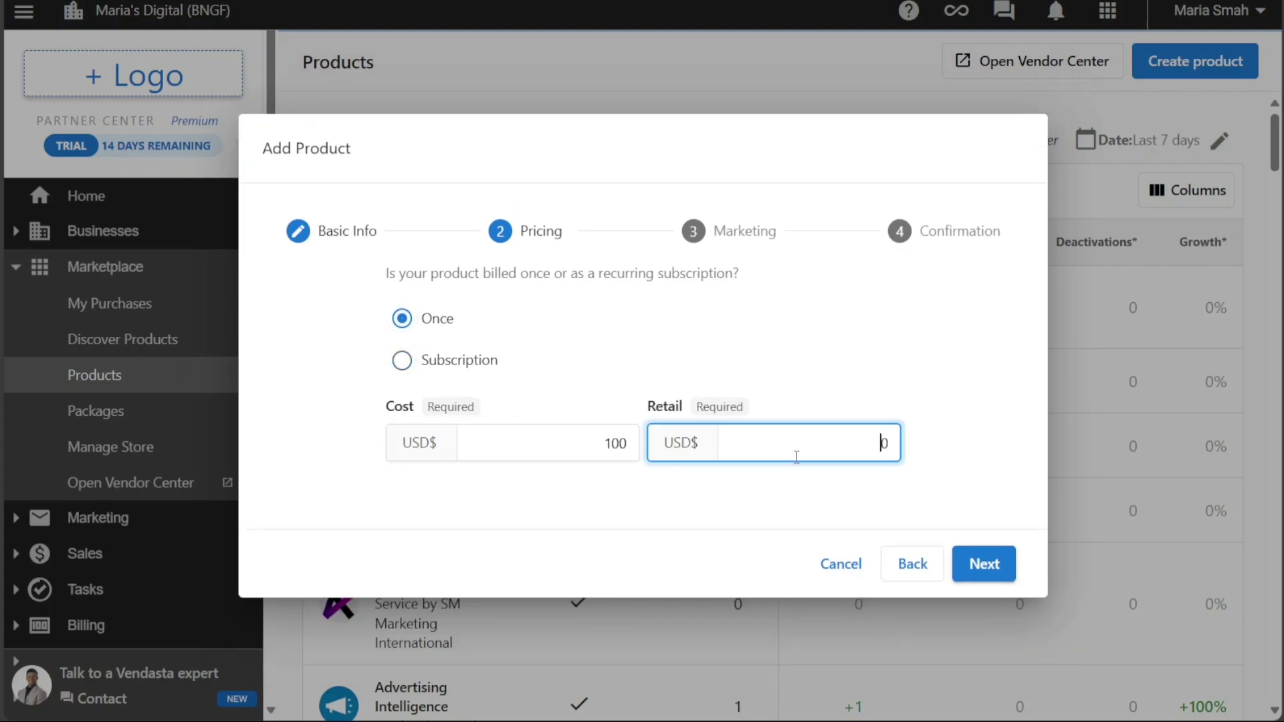
{"action": "type", "text": "10"}
{"action": "left_click", "coordinate": [1001, 565]}
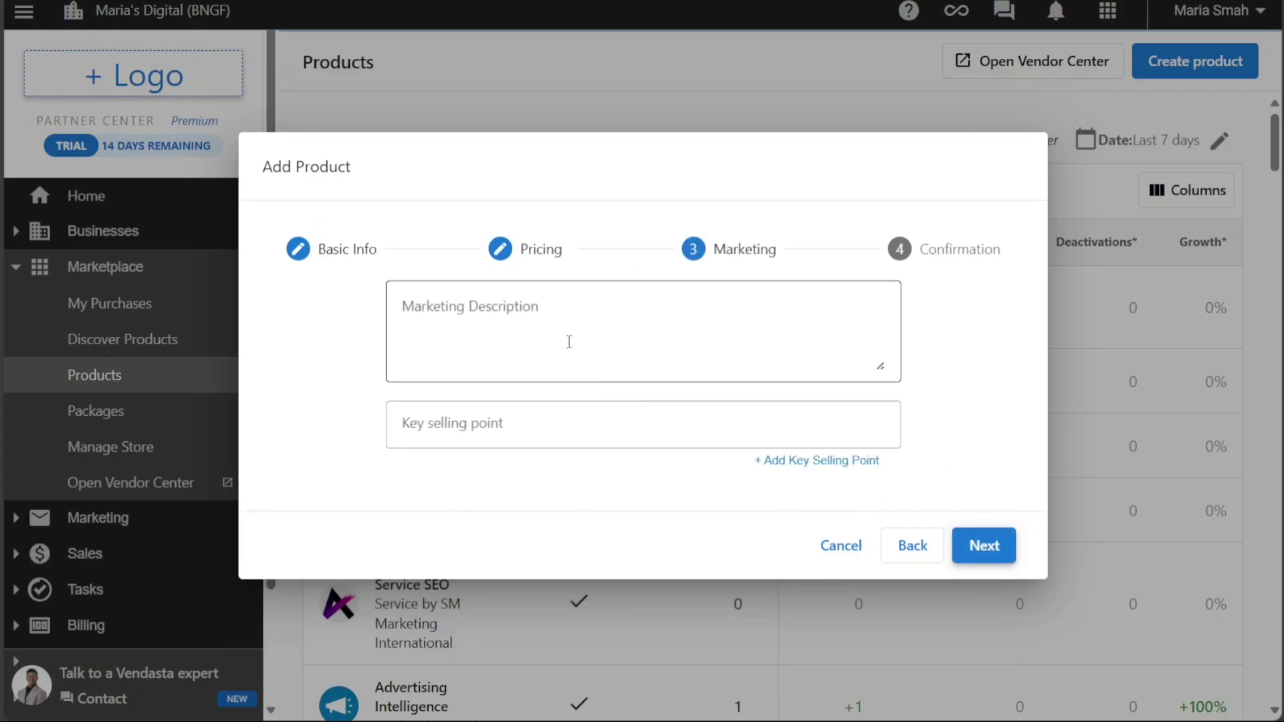
Step: Enter 'demo' as the key selling point and continue to Confirmation
{"action": "left_click", "coordinate": [568, 342]}
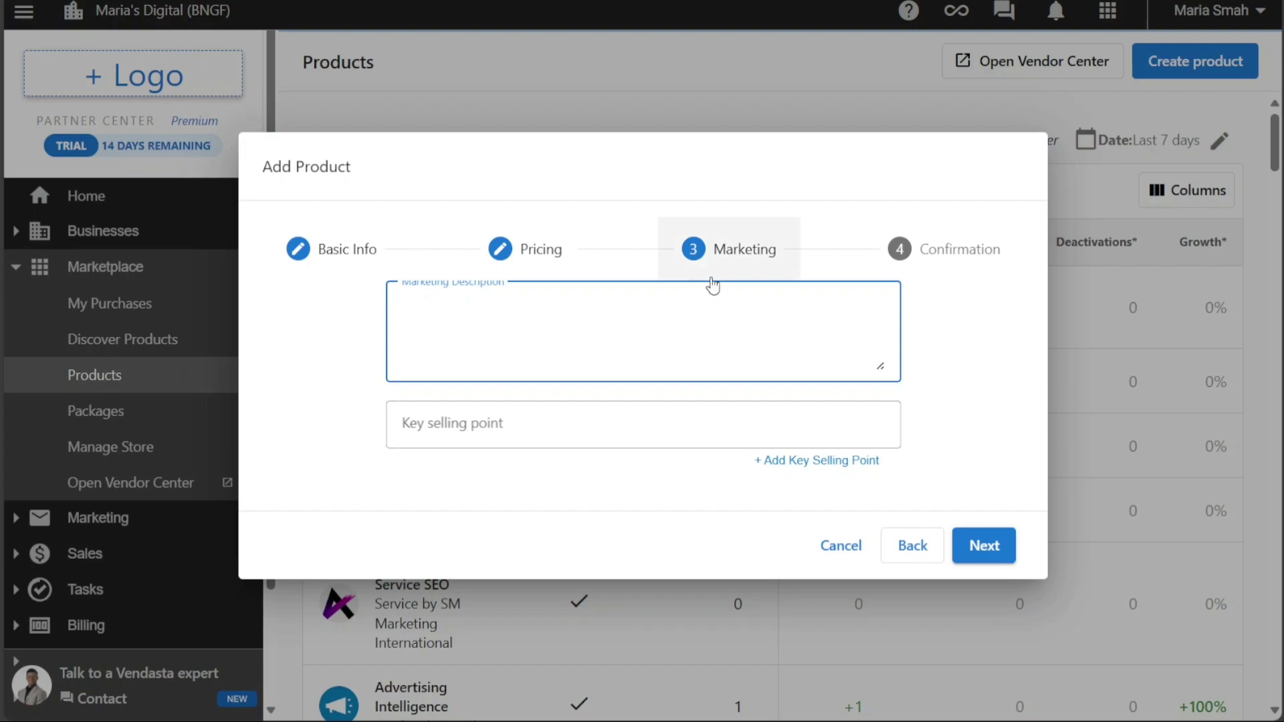
{"action": "type", "text": "B"}
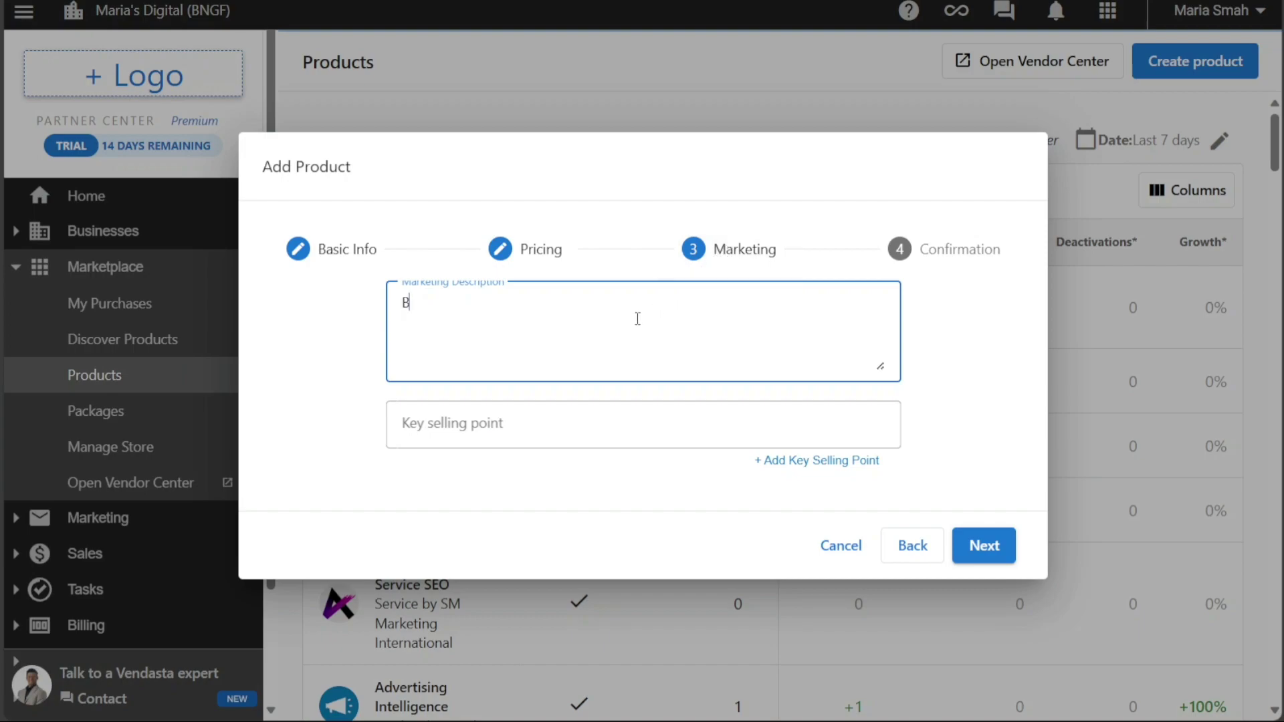
{"action": "type", "text": "io d"}
{"action": "type", "text": "emo"}
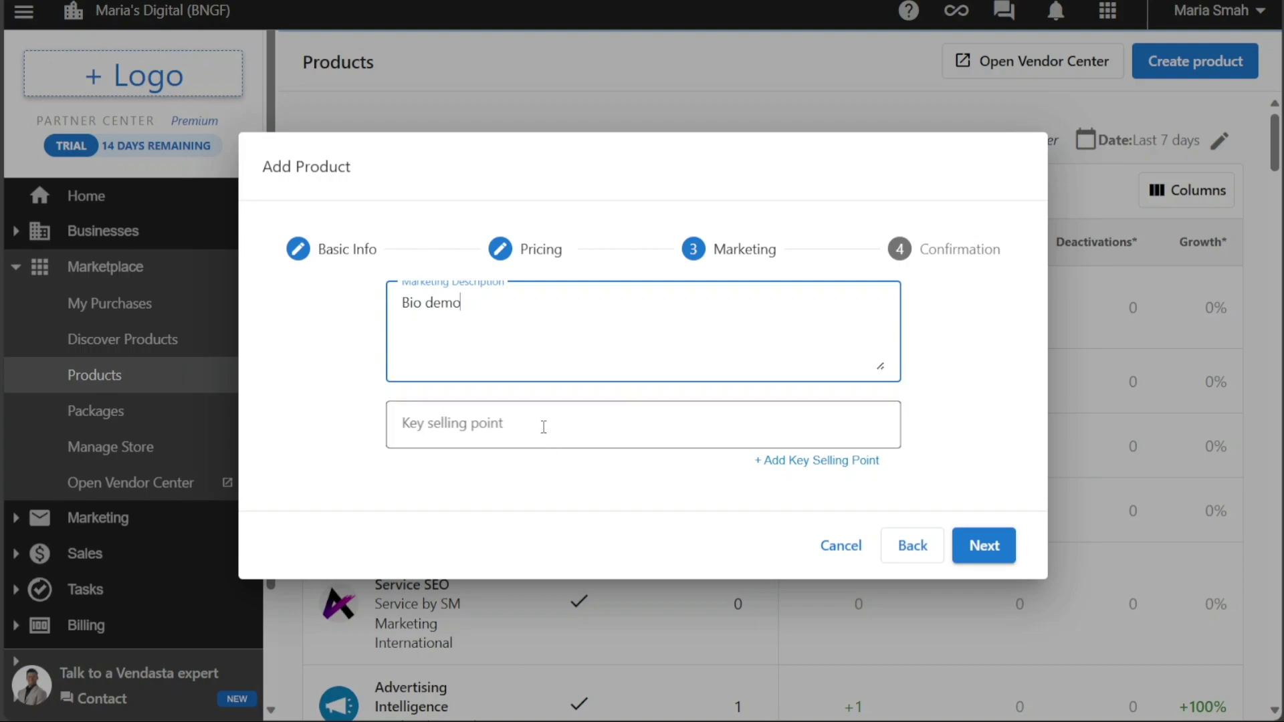
{"action": "left_click", "coordinate": [542, 426]}
{"action": "type", "text": "d"}
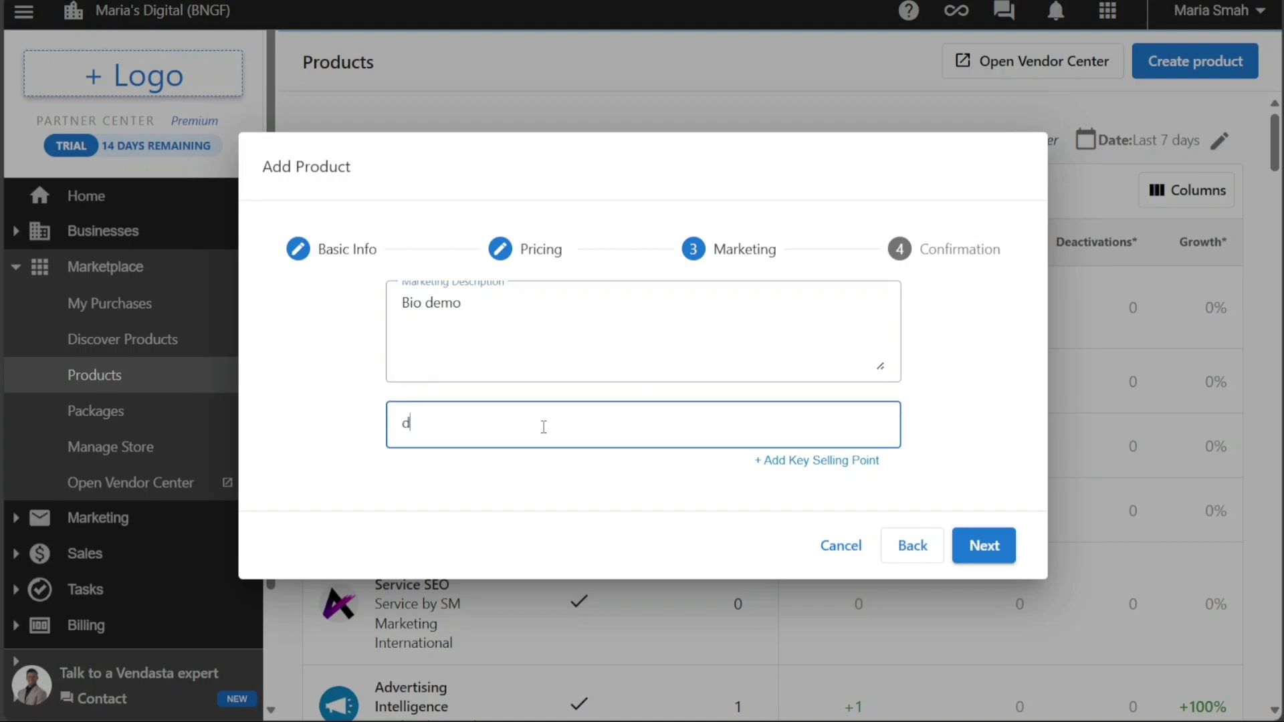
{"action": "type", "text": "emo"}
{"action": "left_click", "coordinate": [984, 546]}
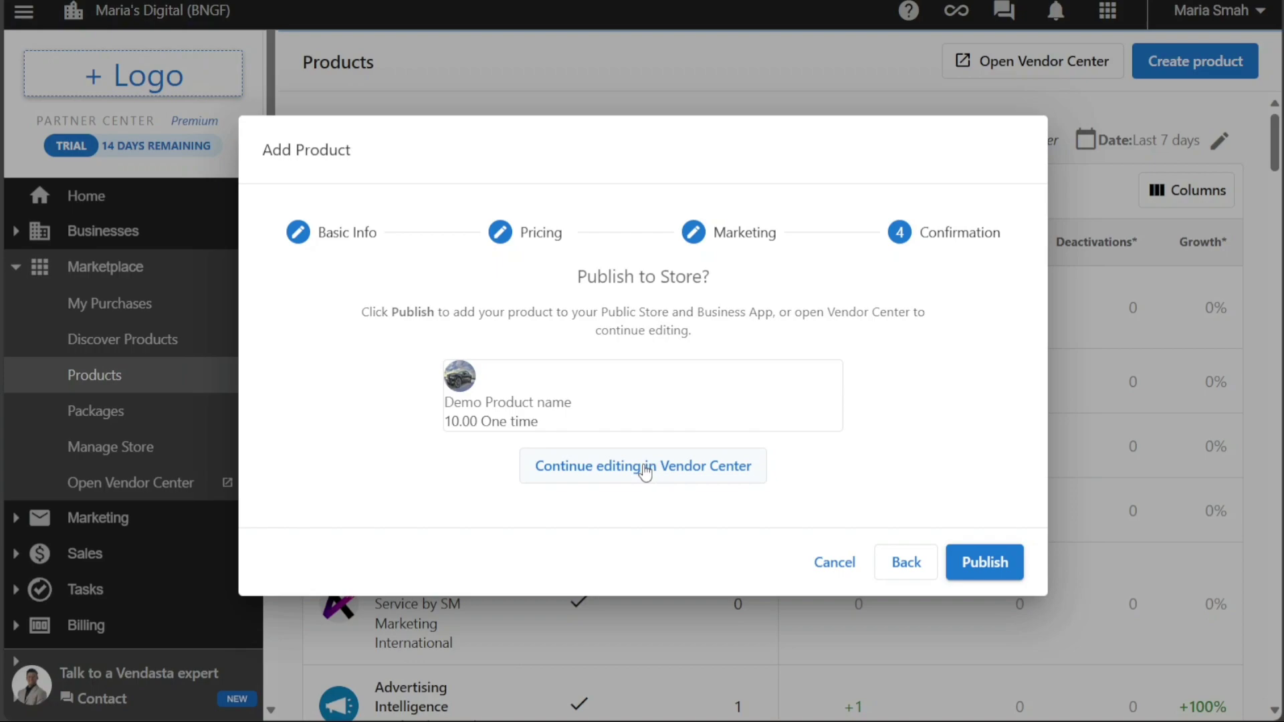
Step: Publish Demo Product name and verify it with 'Only show my products', then show all again
{"action": "left_click", "coordinate": [987, 563]}
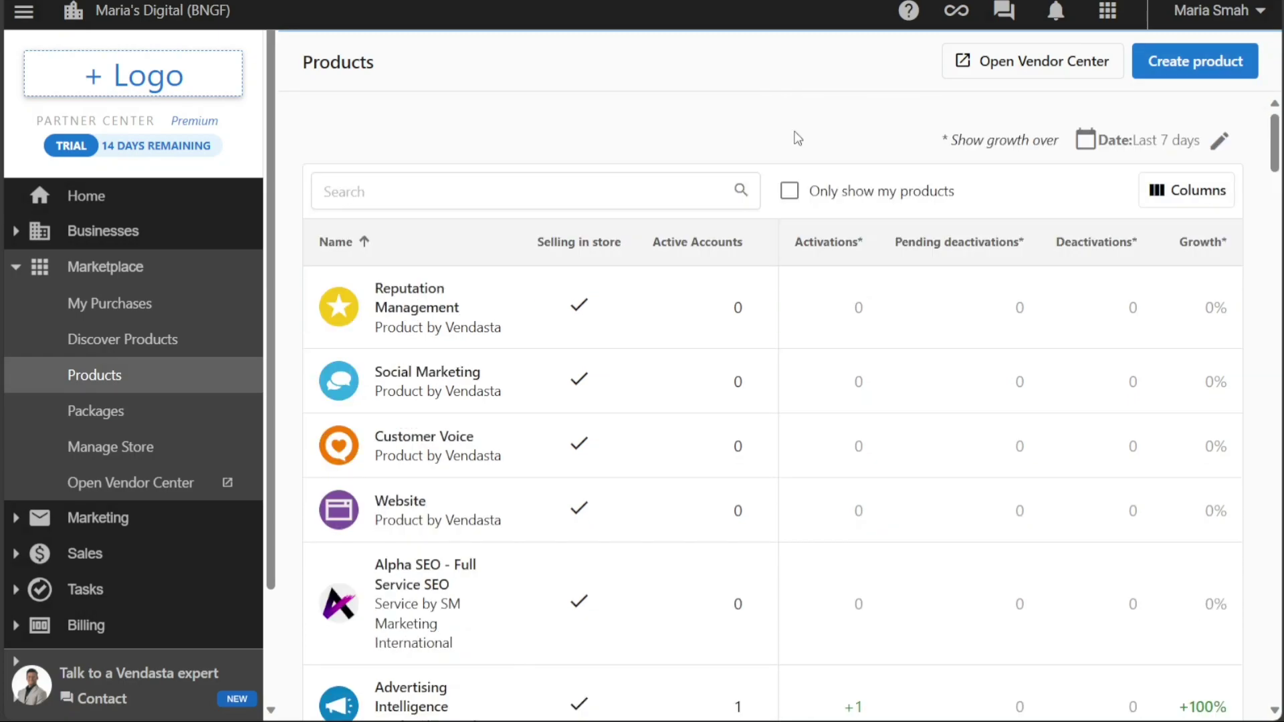
{"action": "left_click", "coordinate": [789, 191]}
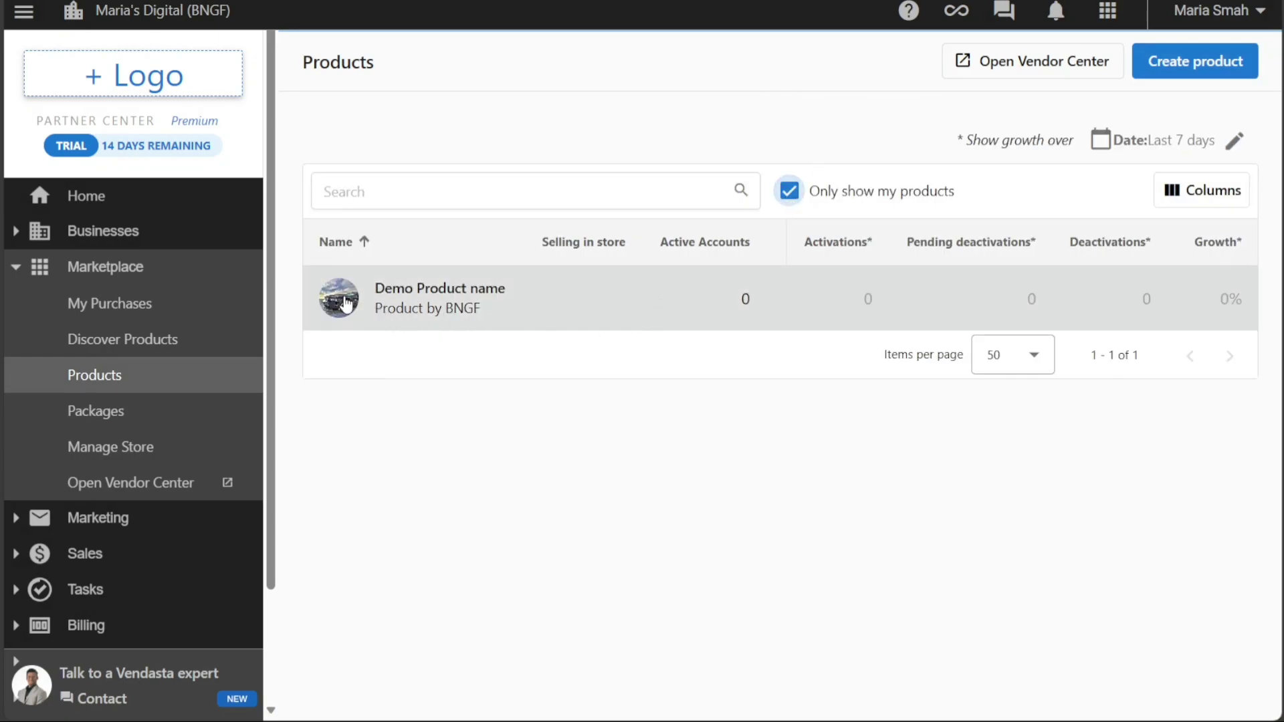
{"action": "left_click", "coordinate": [789, 192]}
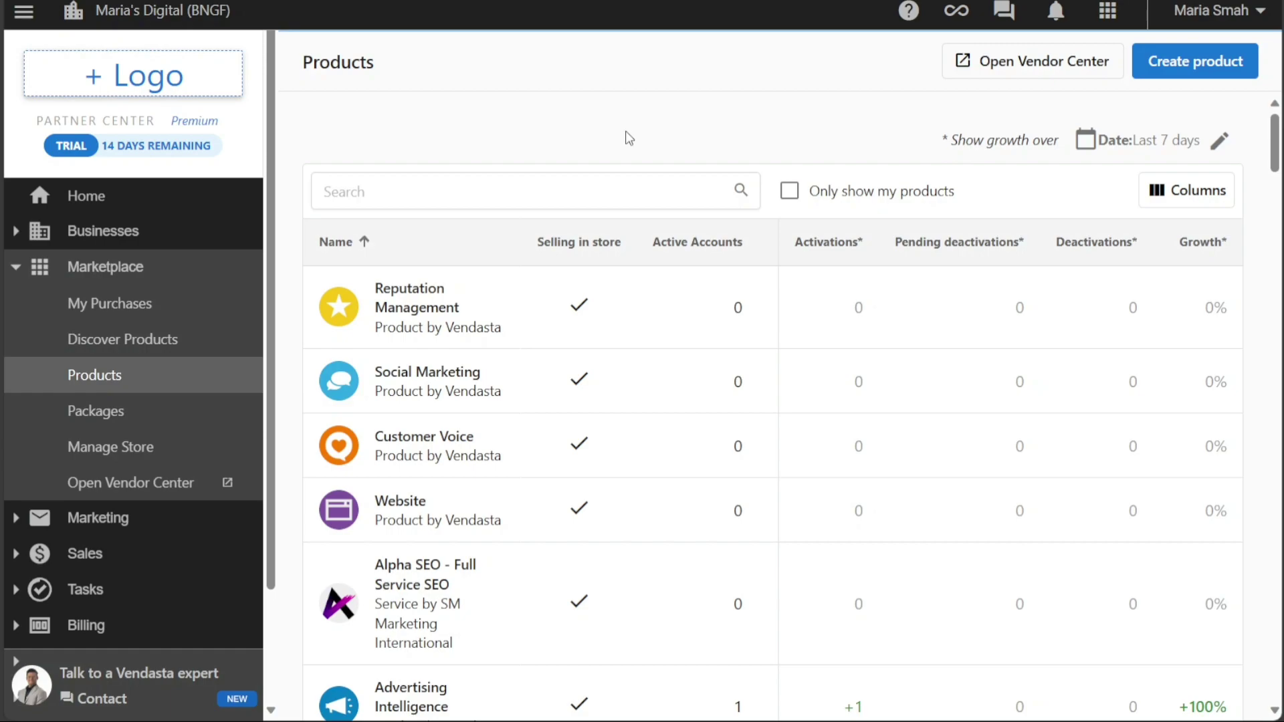
Step: Collapse Marketplace, expand Marketing and go to the Emails templates page
{"action": "left_click", "coordinate": [96, 270]}
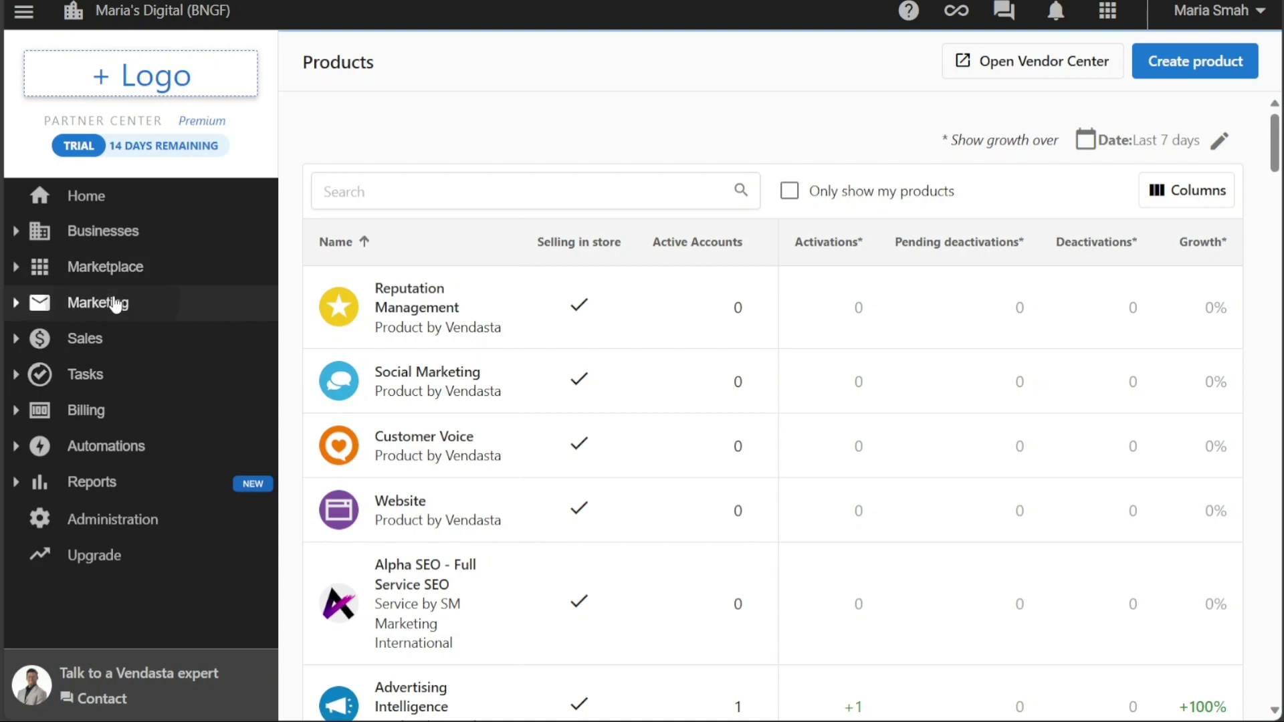
{"action": "left_click", "coordinate": [119, 302]}
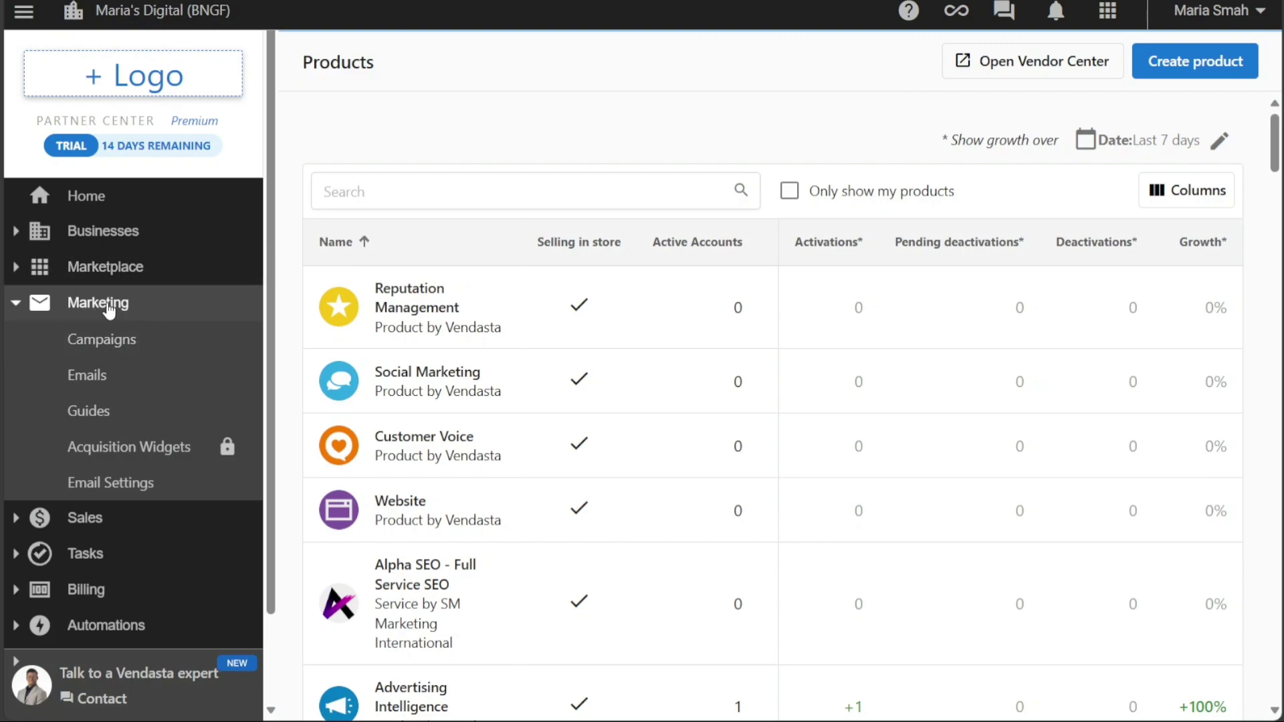
{"action": "left_click", "coordinate": [107, 376]}
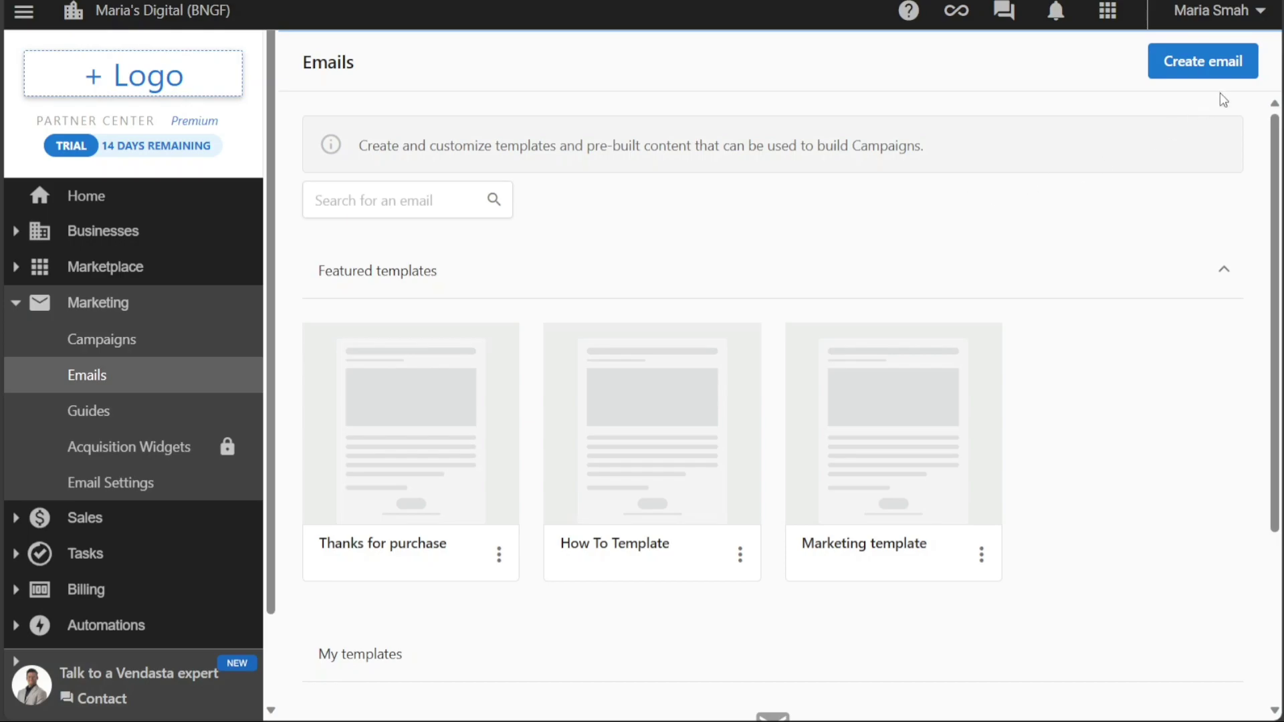
Step: Create a new email template named 'Demo' with subject 'Demo sub' and preview text 'Demo text'
{"action": "left_click", "coordinate": [1207, 70]}
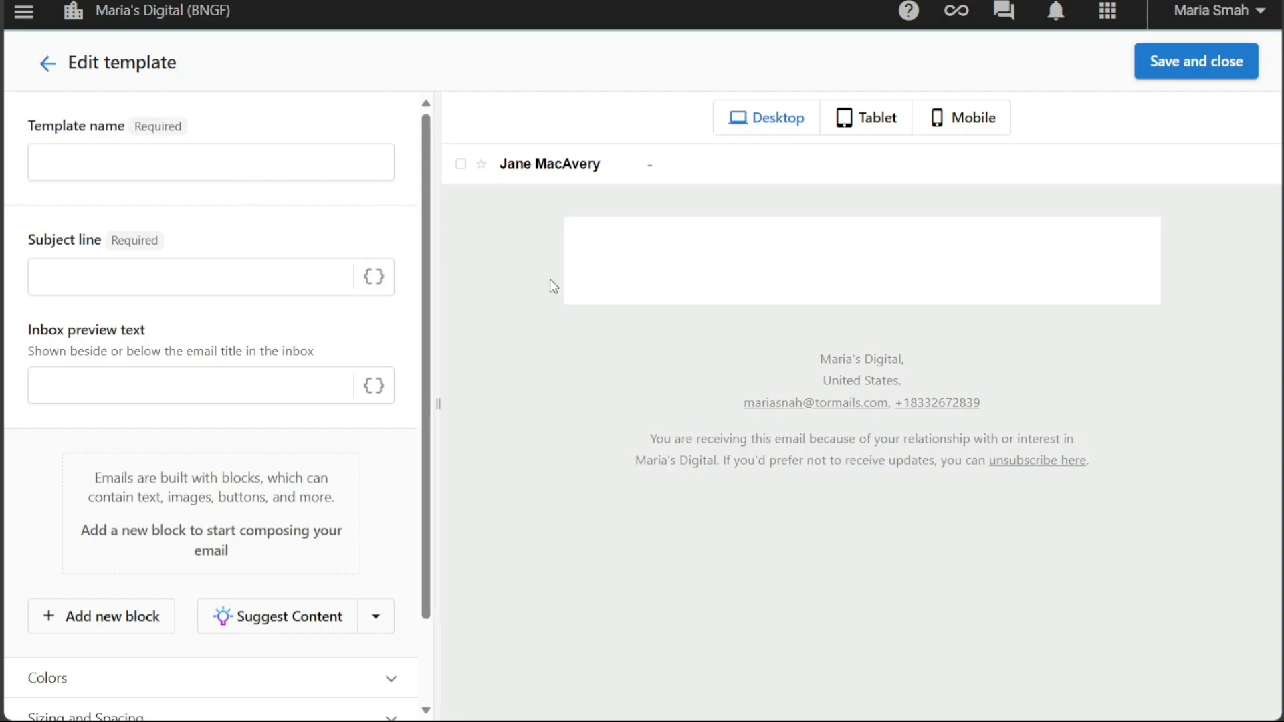
{"action": "left_click", "coordinate": [214, 159]}
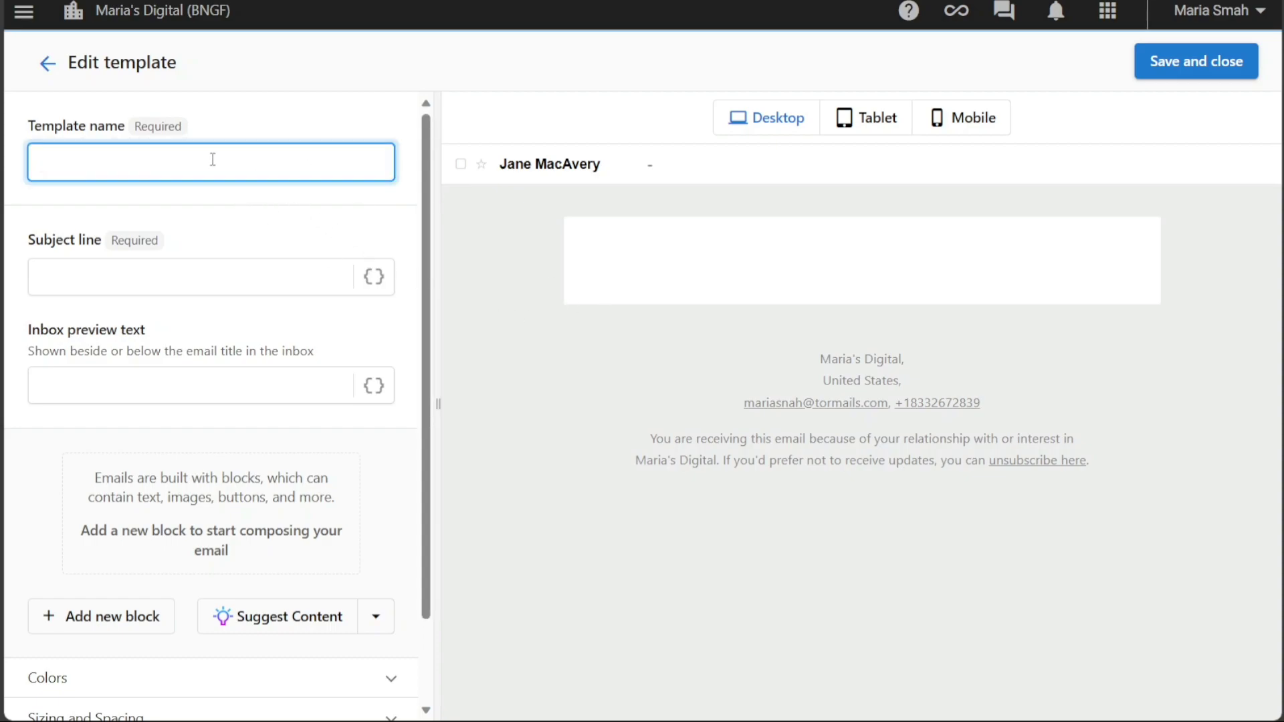
{"action": "type", "text": "Demo"}
{"action": "left_click", "coordinate": [180, 265]}
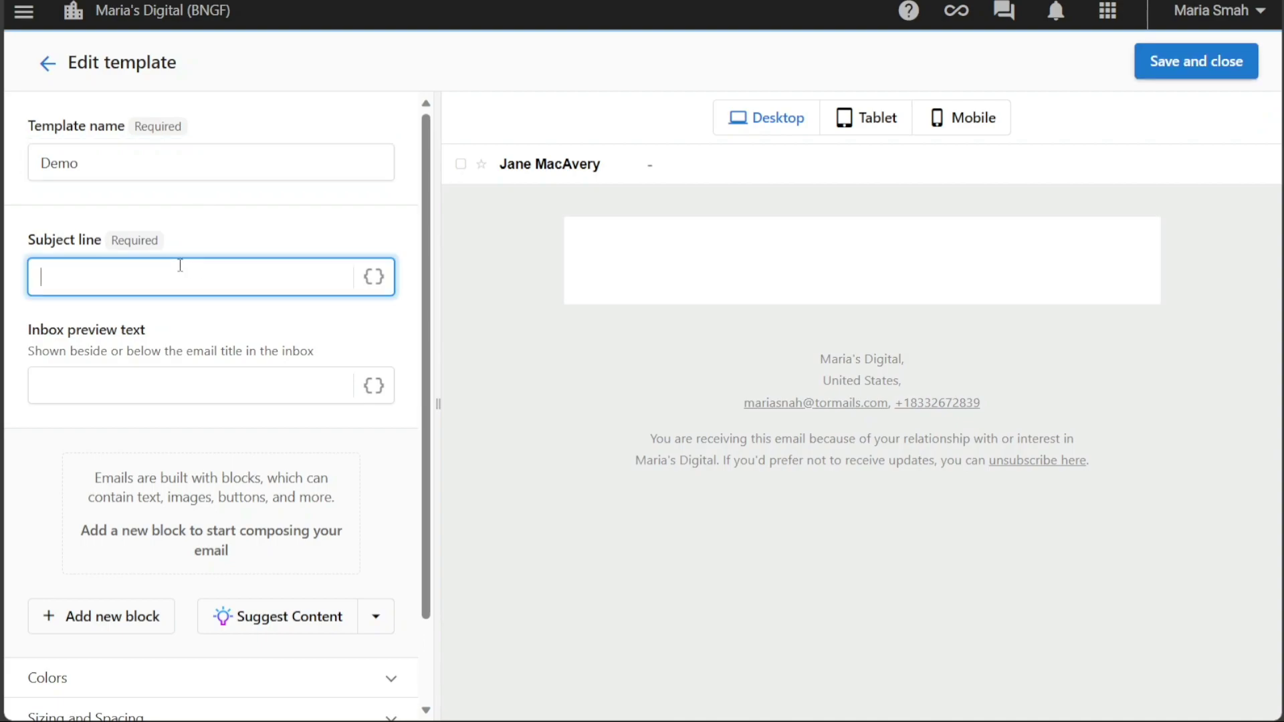
{"action": "type", "text": "Demo su"}
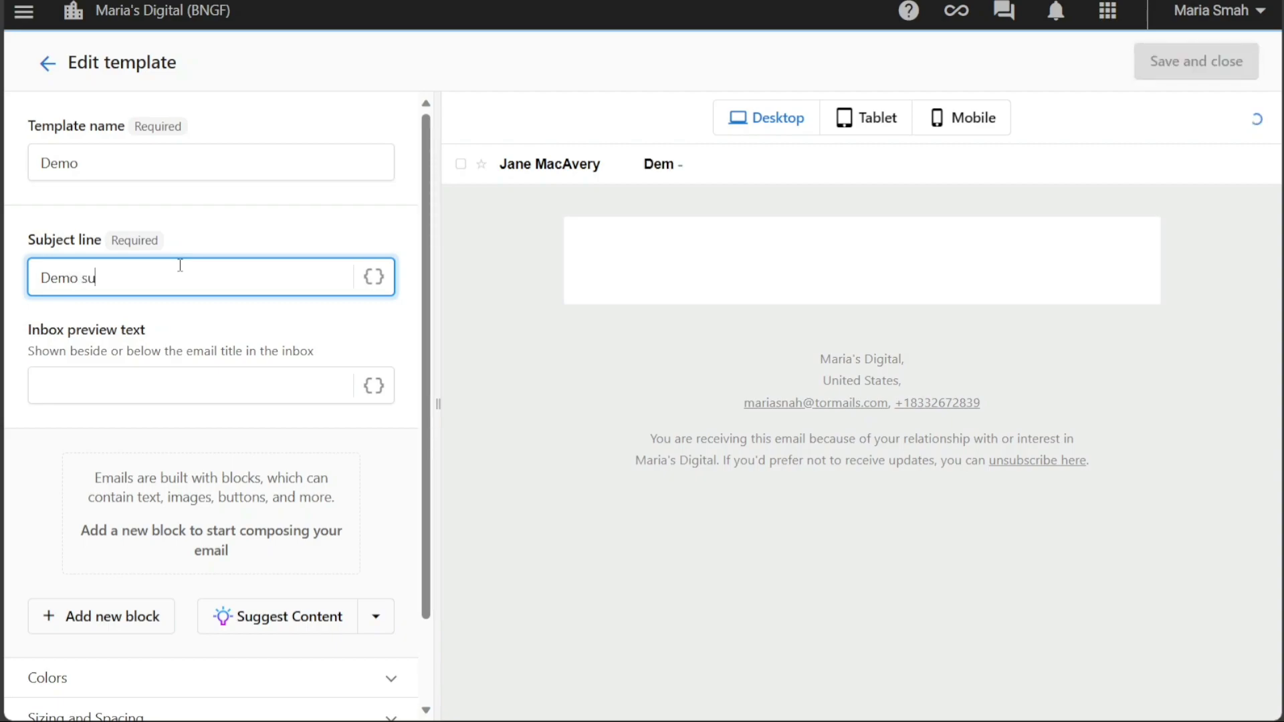
{"action": "type", "text": "b"}
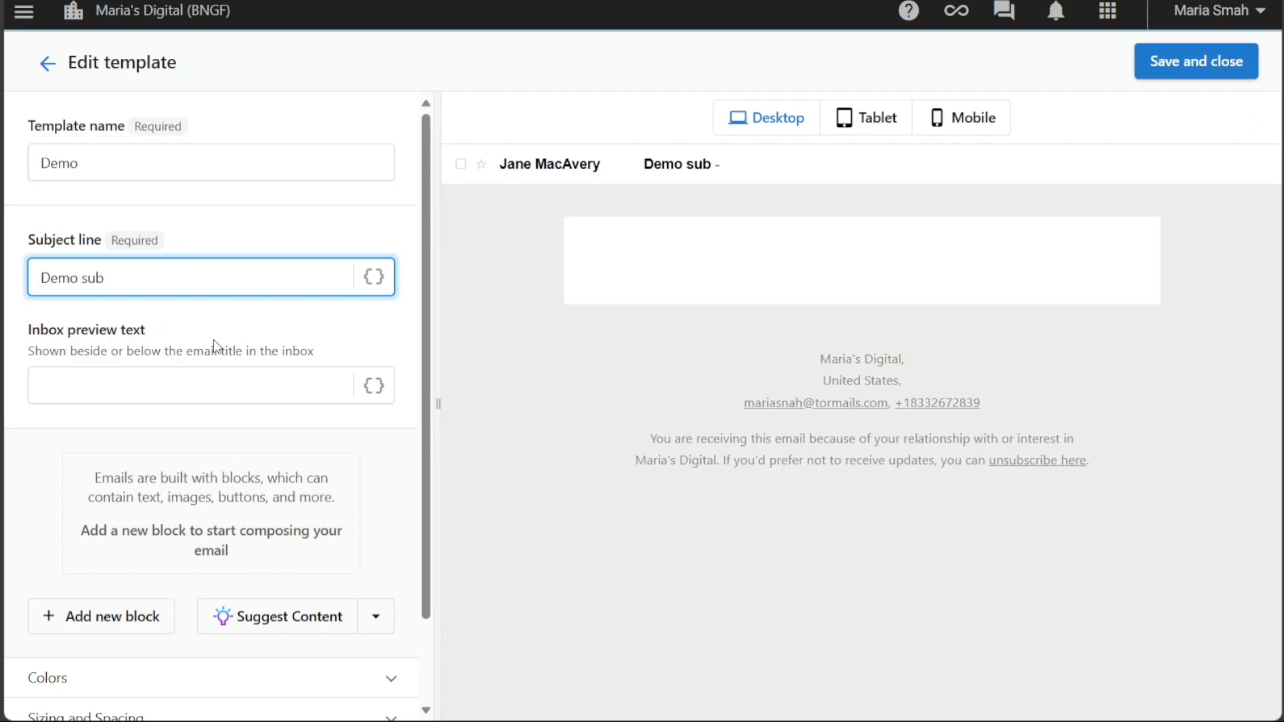
{"action": "left_click", "coordinate": [160, 380]}
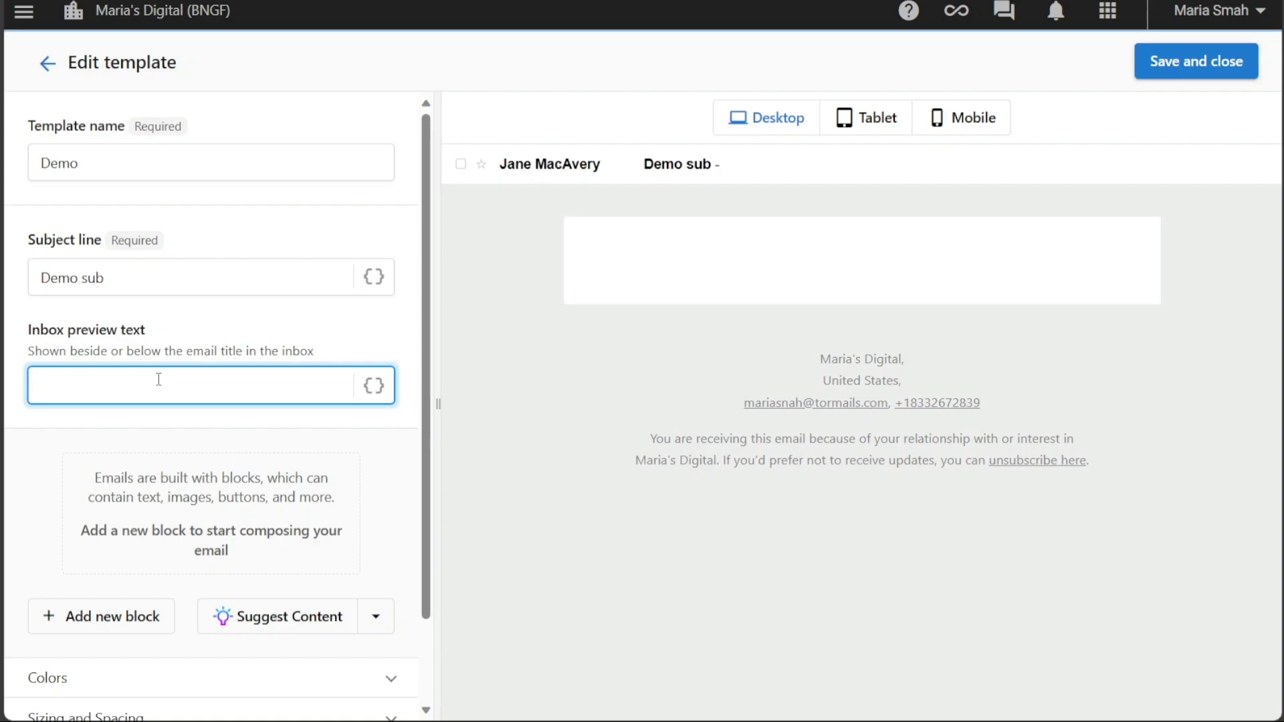
{"action": "type", "text": "Dem"}
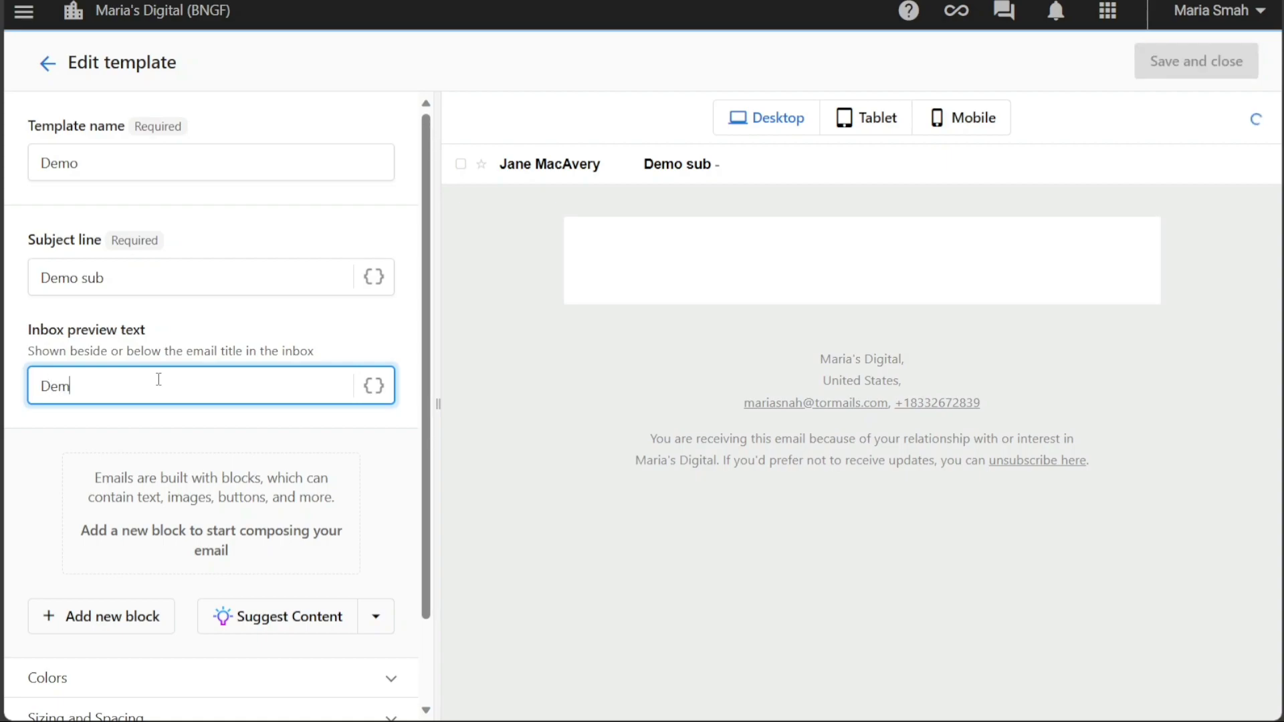
{"action": "type", "text": "o text"}
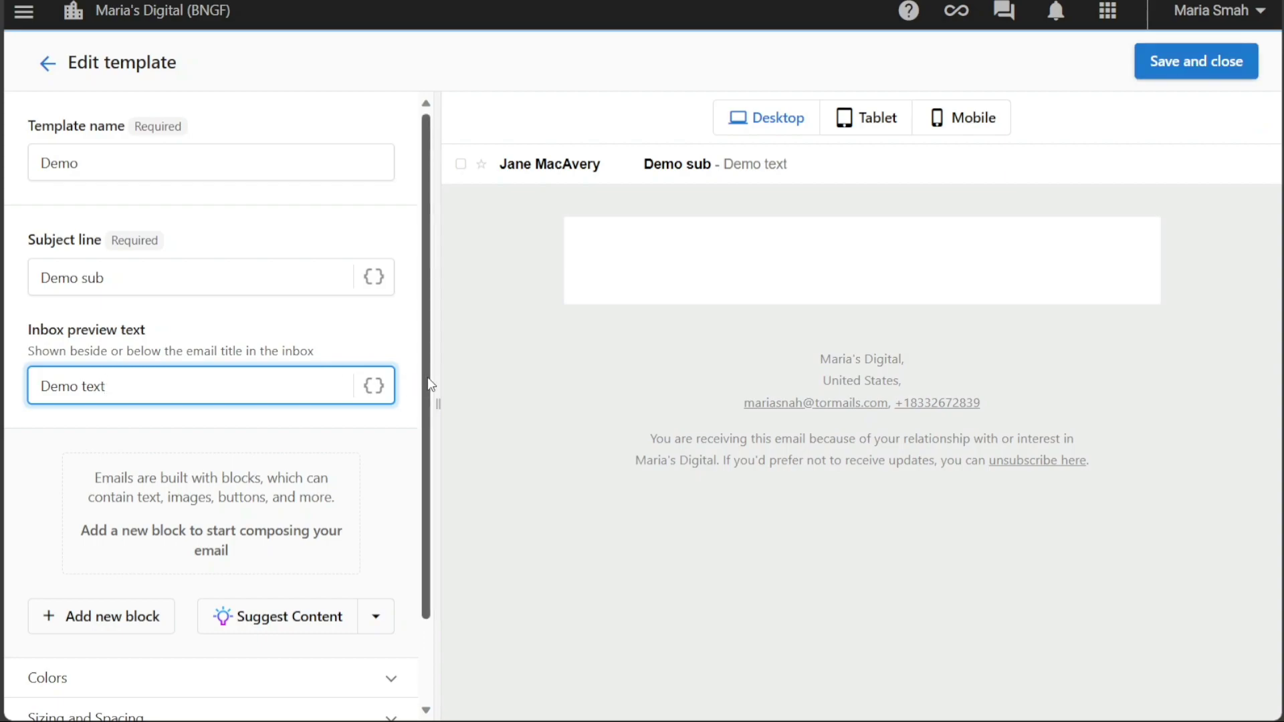
{"action": "scroll", "coordinate": [430, 384], "scroll_direction": "down", "scroll_amount": 2}
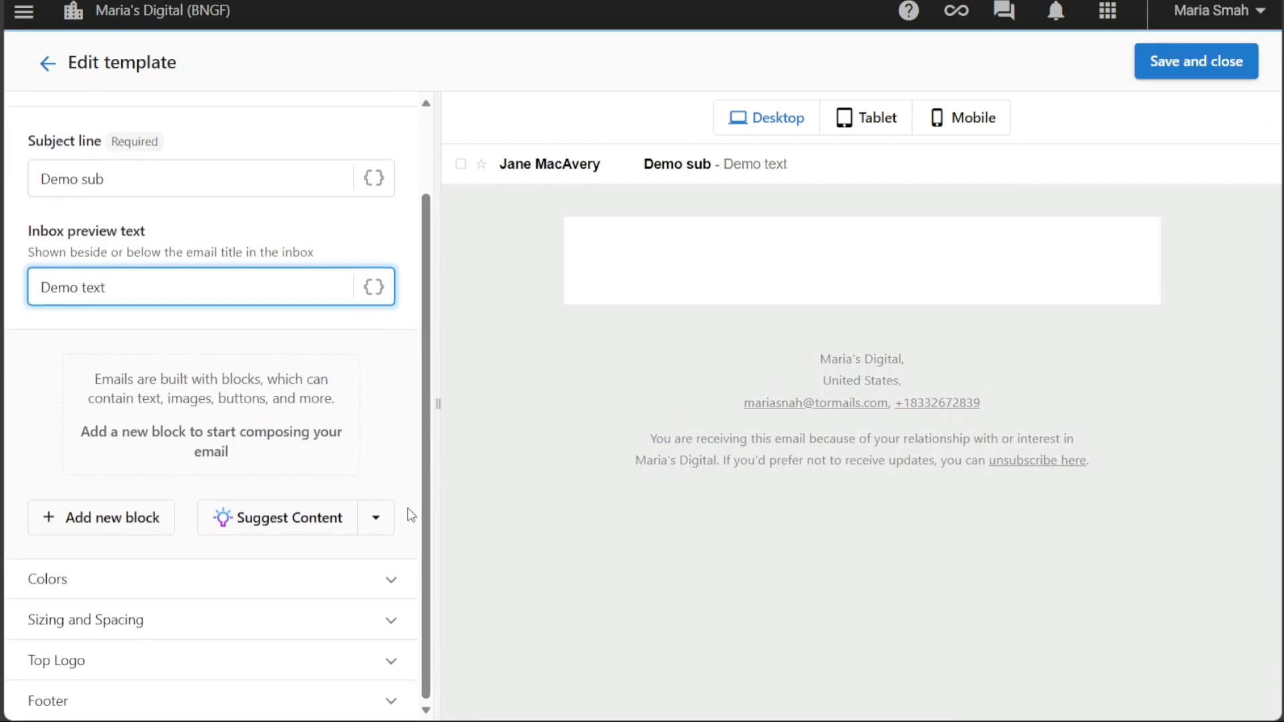
Step: Add a placeholder image block followed by a green 'Learn More' button block
{"action": "left_click", "coordinate": [76, 521]}
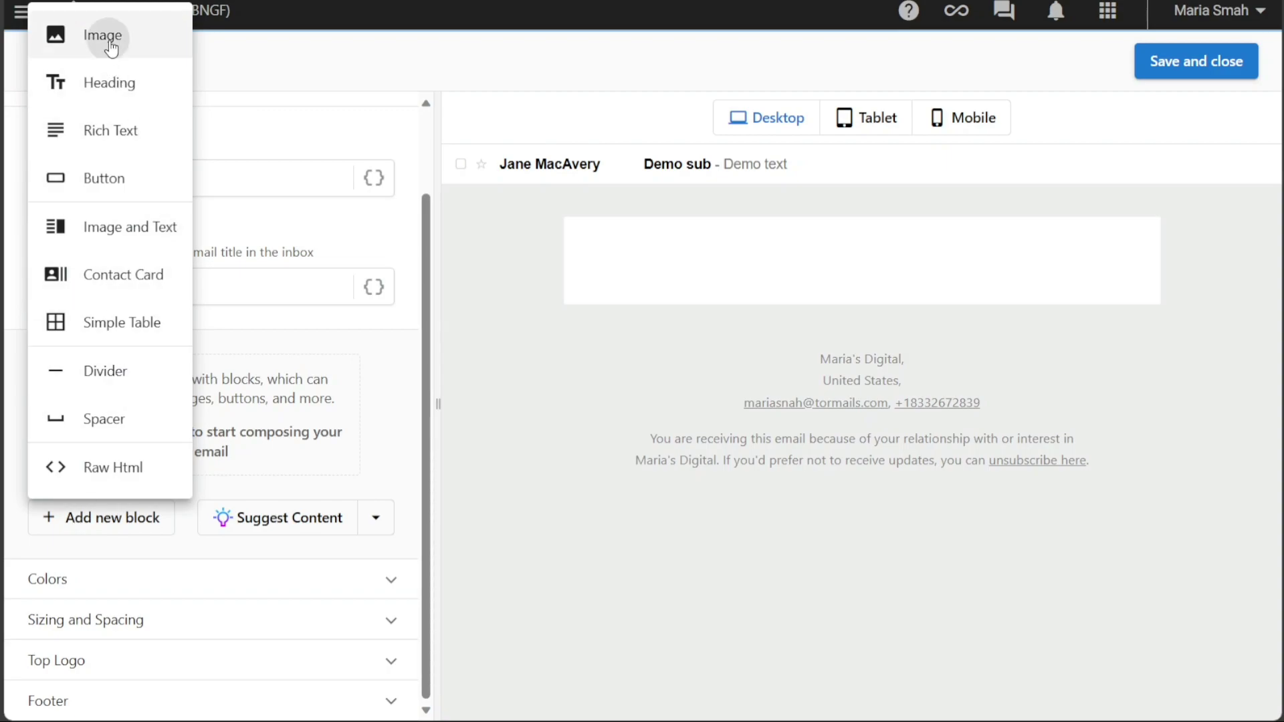
{"action": "left_click", "coordinate": [107, 42]}
{"action": "left_click", "coordinate": [110, 522]}
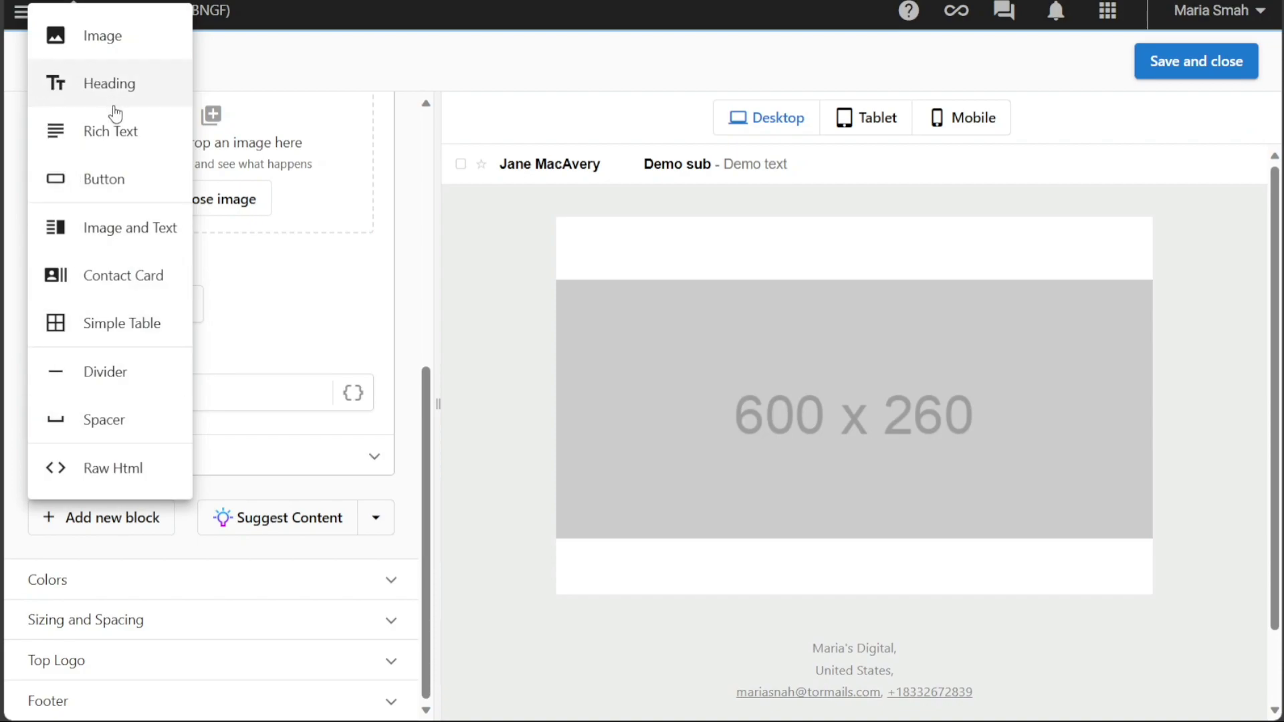
{"action": "left_click", "coordinate": [102, 181]}
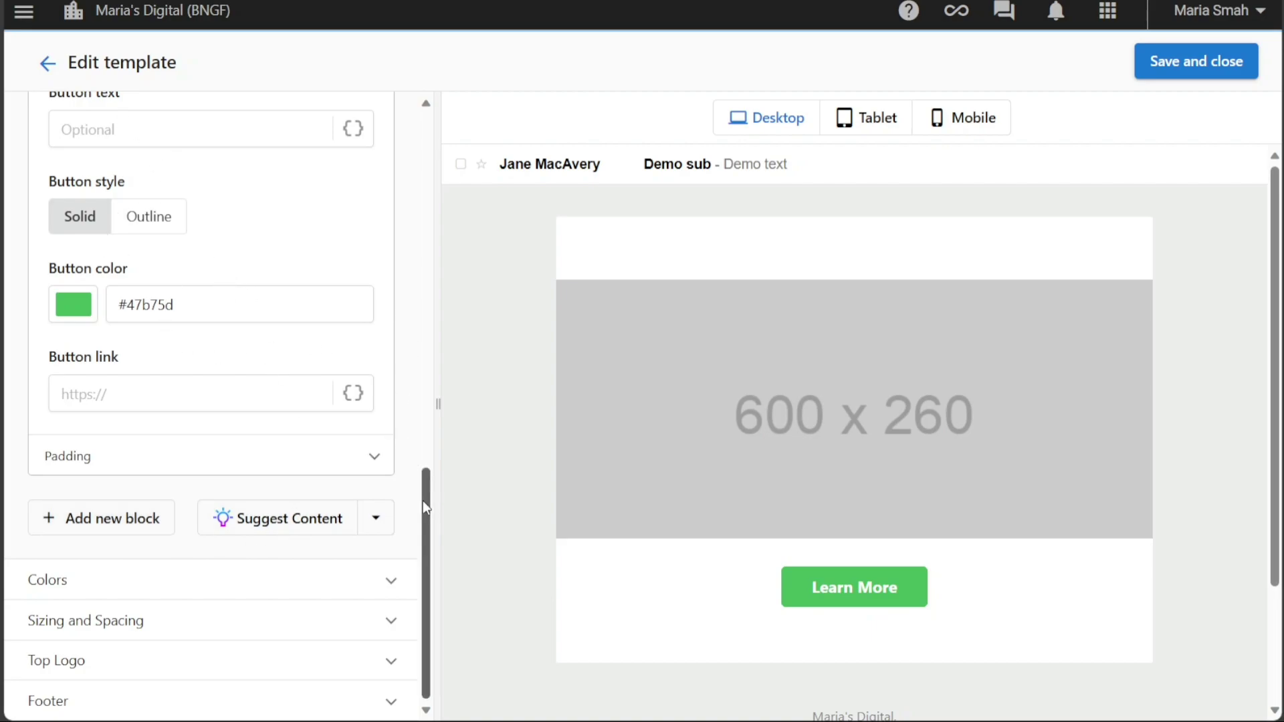
{"action": "mouse_move", "coordinate": [423, 501]}
{"action": "left_mouse_down"}
{"action": "mouse_move", "coordinate": [436, 215]}
{"action": "mouse_move", "coordinate": [423, 567]}
{"action": "left_mouse_up"}
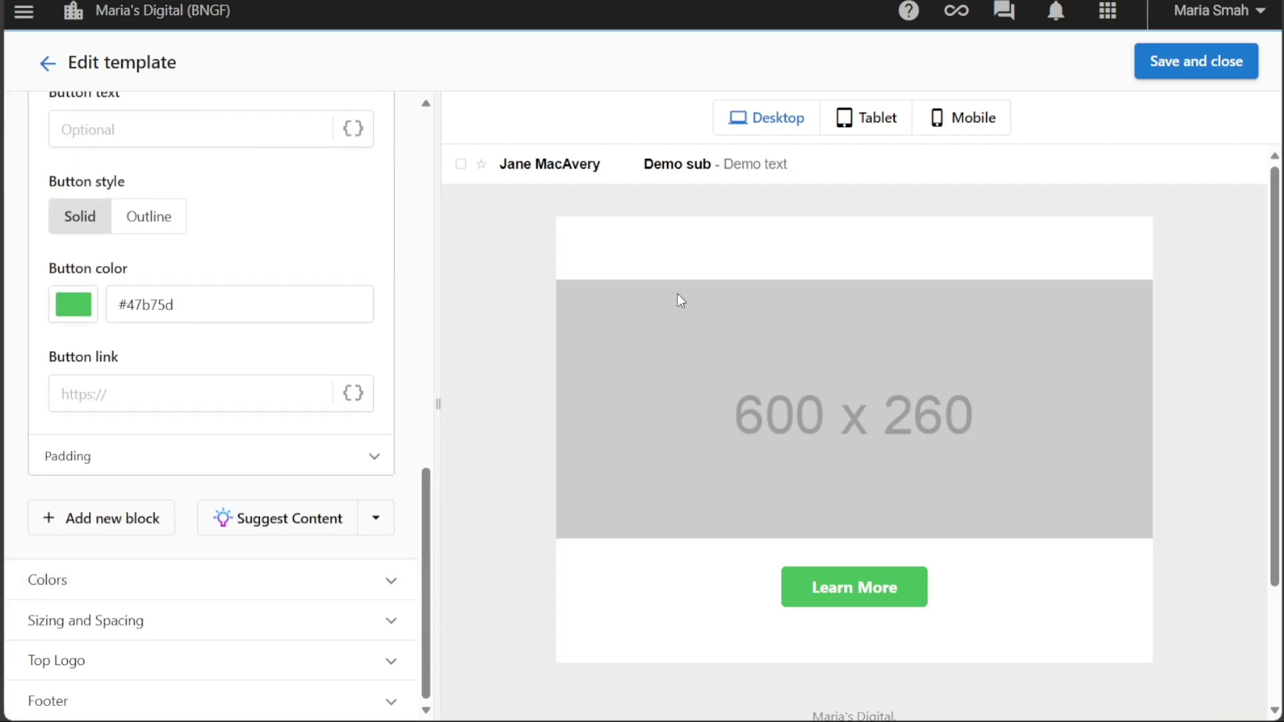
Step: Preview the email at tablet and mobile widths, return to desktop, then save and close
{"action": "left_click", "coordinate": [888, 128]}
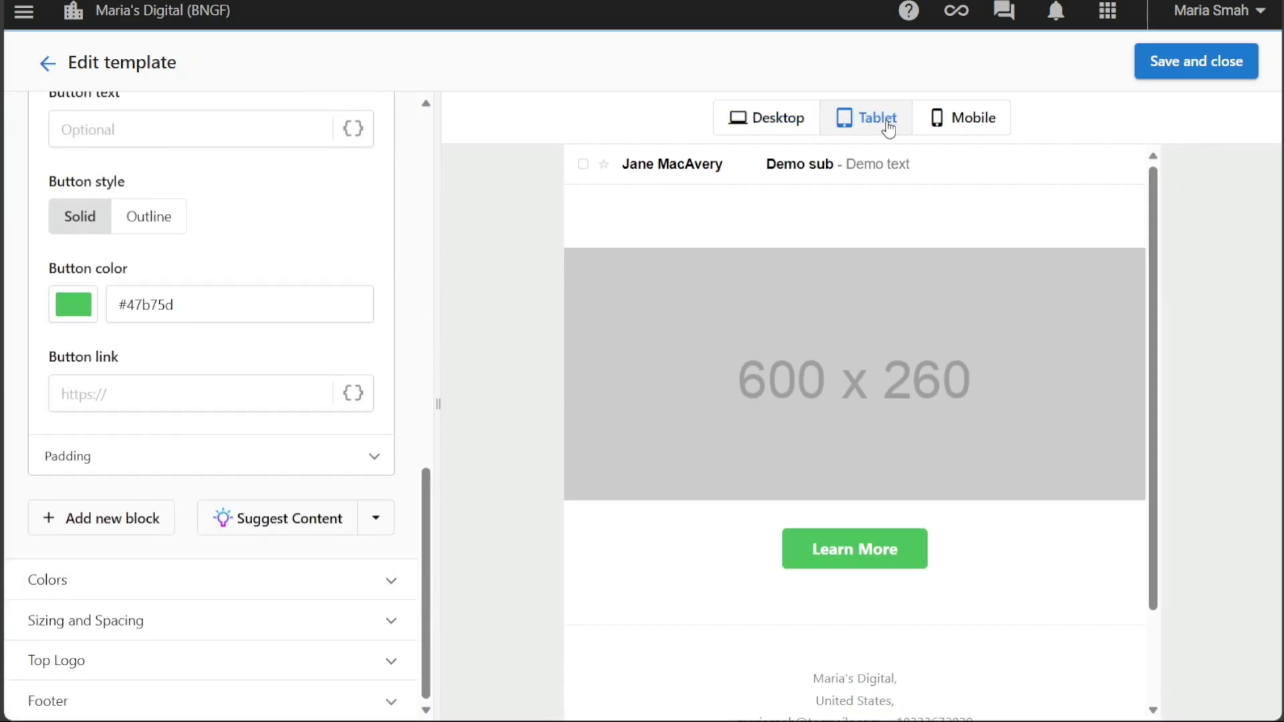
{"action": "left_click", "coordinate": [956, 124]}
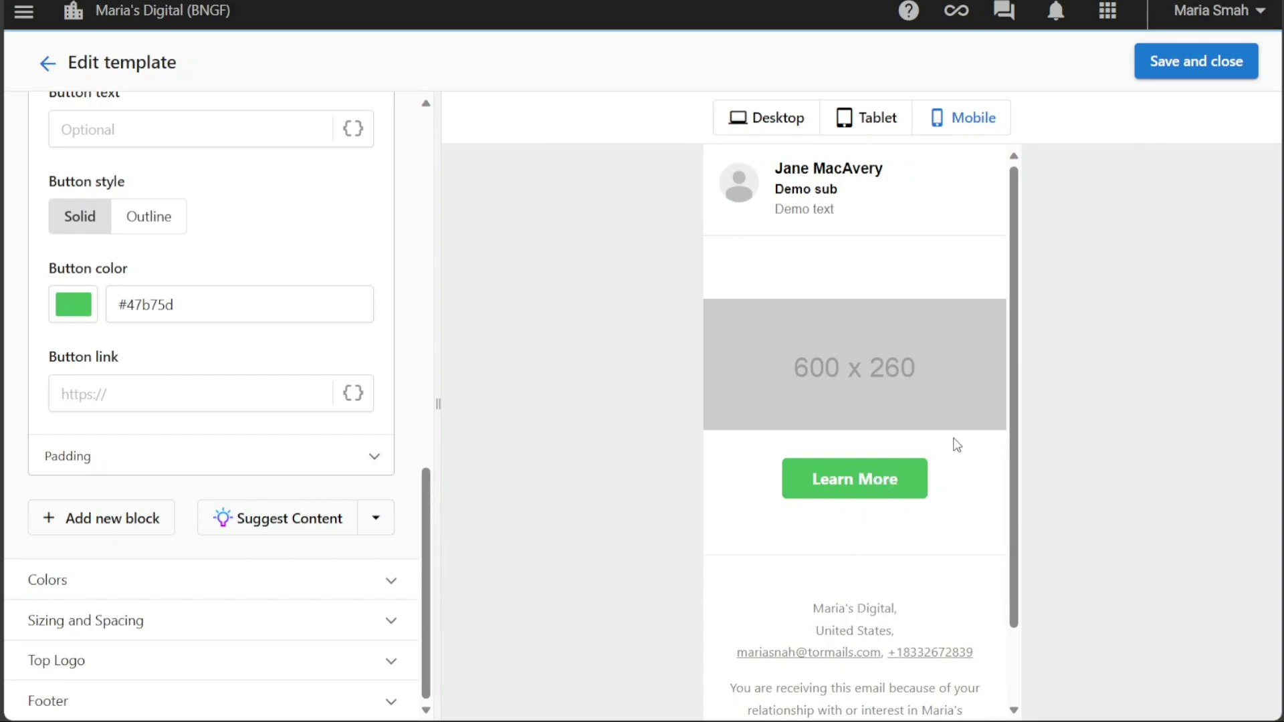
{"action": "left_click", "coordinate": [781, 121]}
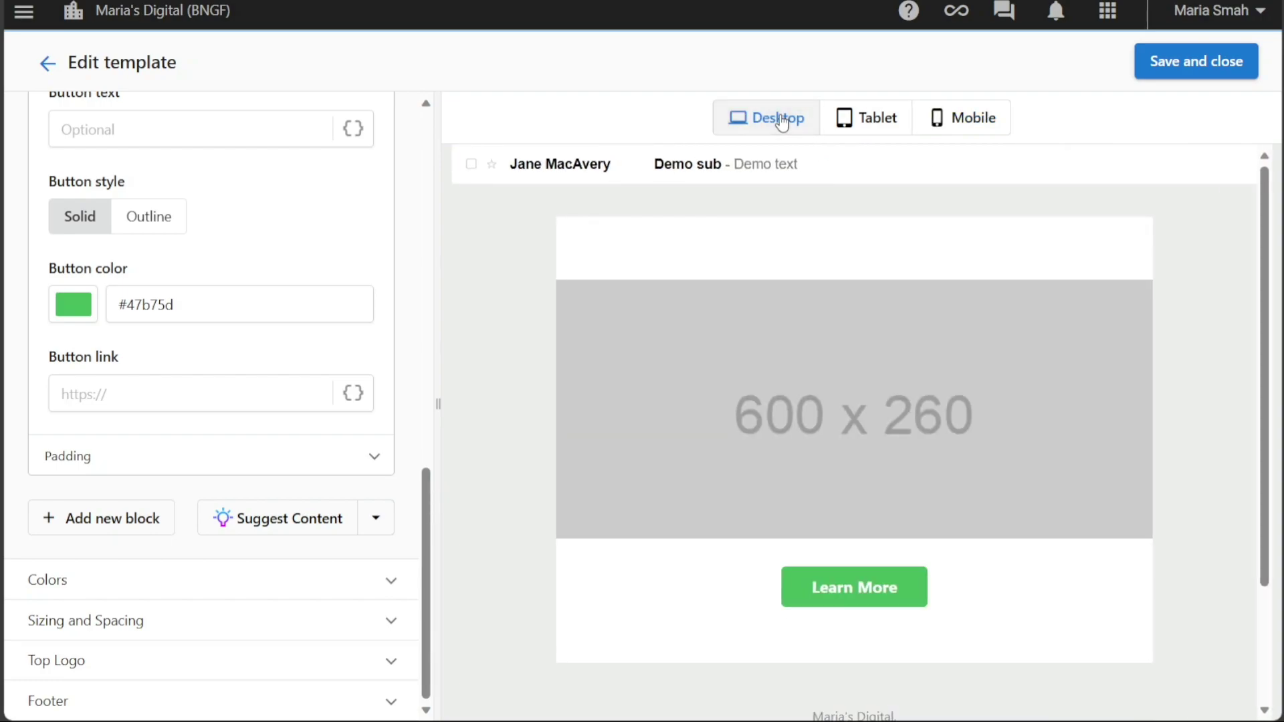
{"action": "left_click", "coordinate": [1218, 65]}
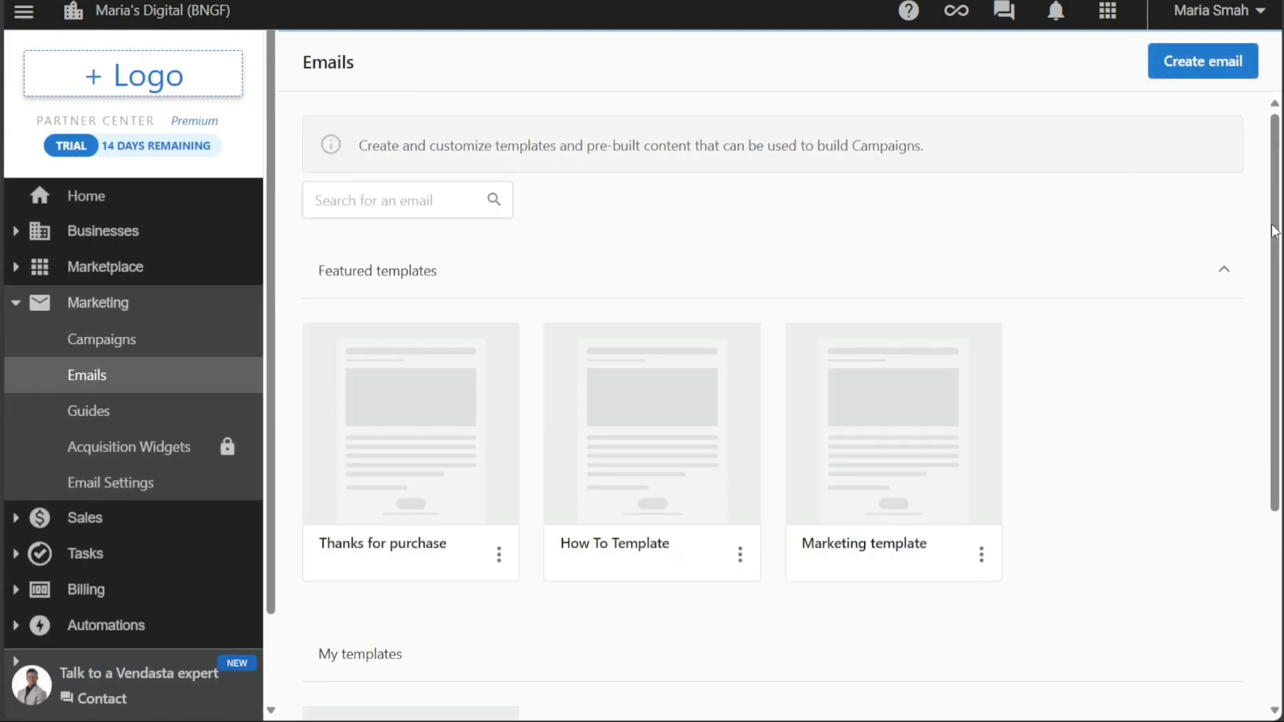
{"action": "left_click_drag", "start_coordinate": [1275, 231], "coordinate": [1260, 445]}
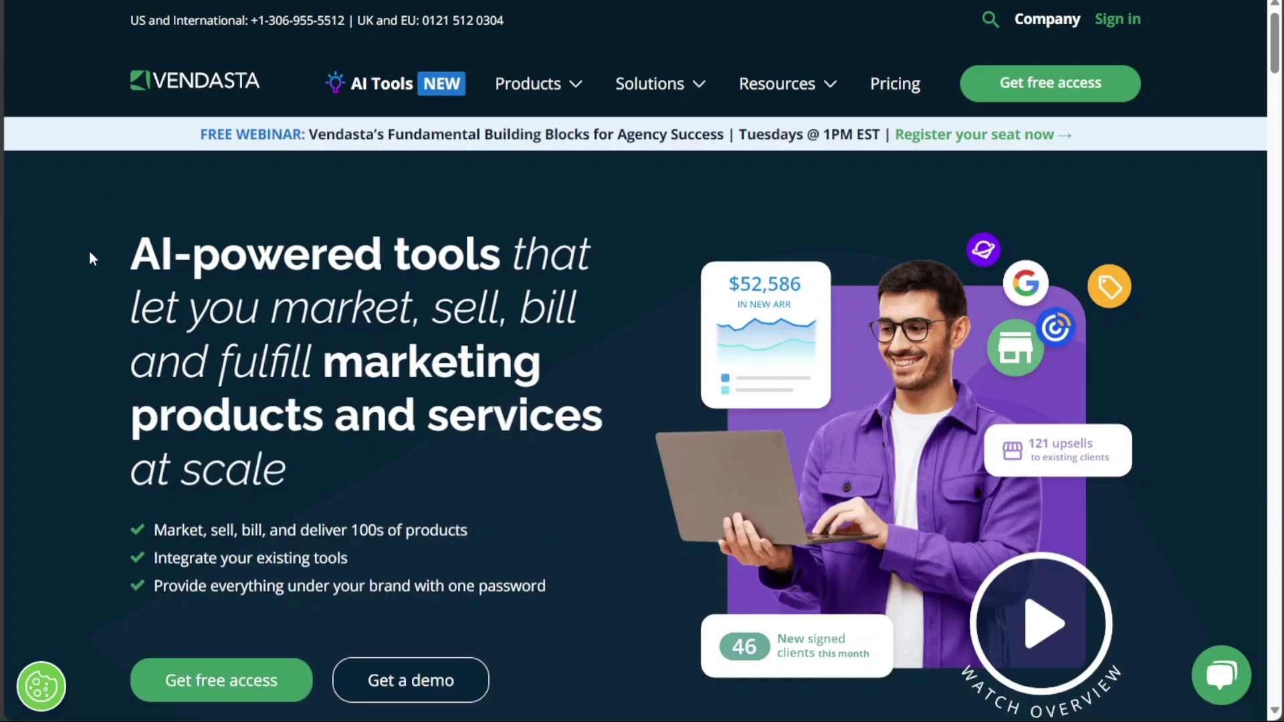
{"action": "scroll", "coordinate": [89, 250], "scroll_direction": "down", "scroll_amount": 1}
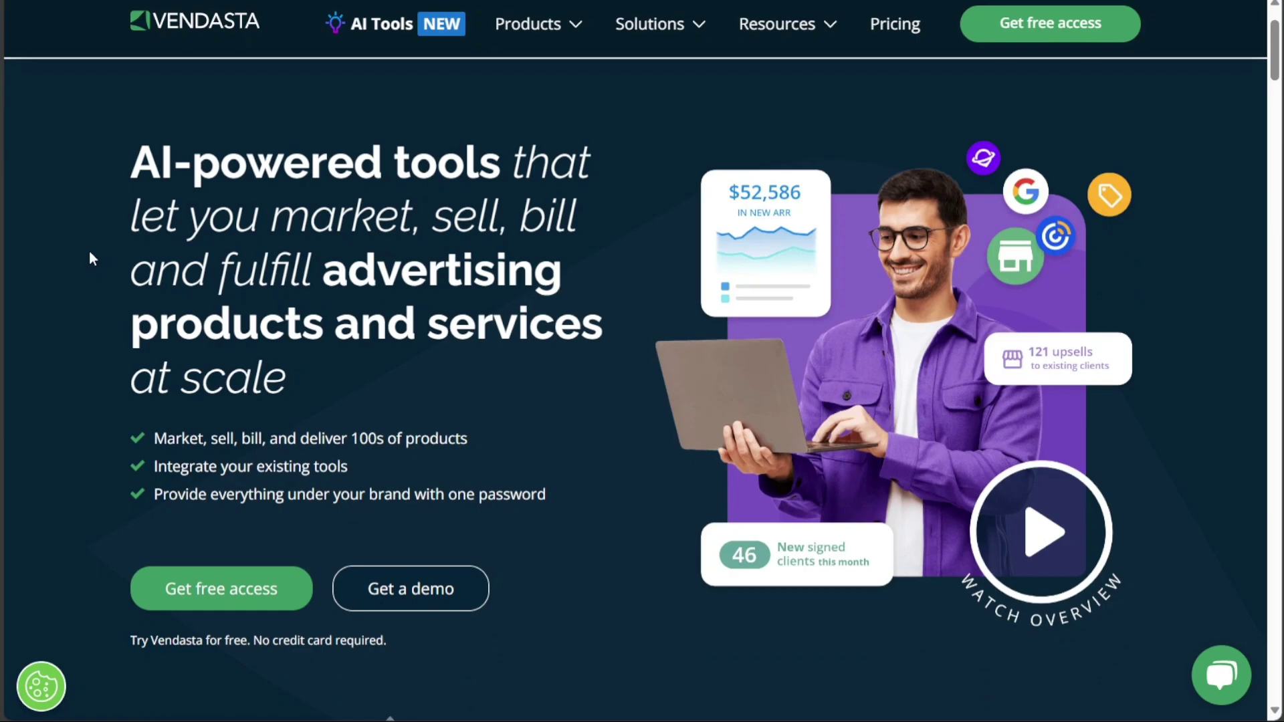